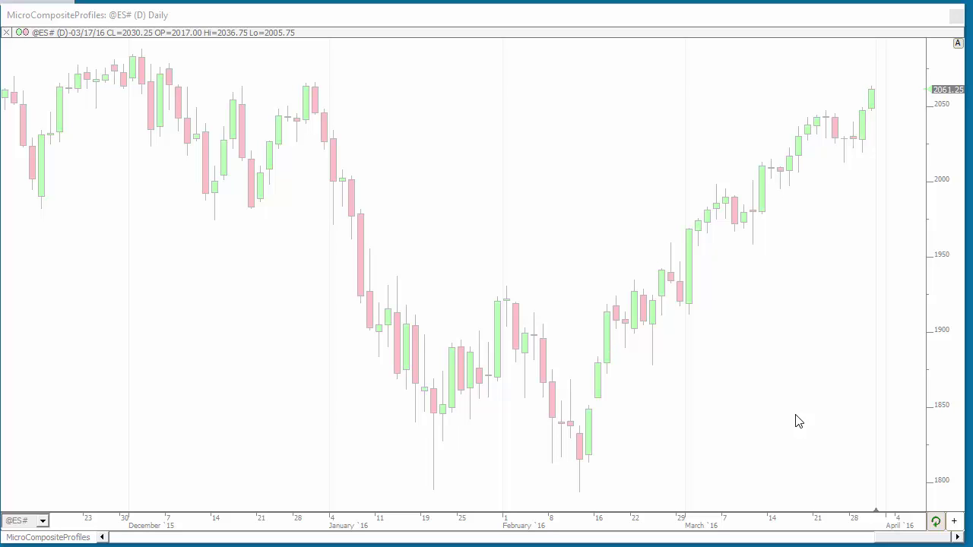
double_click(500, 326)
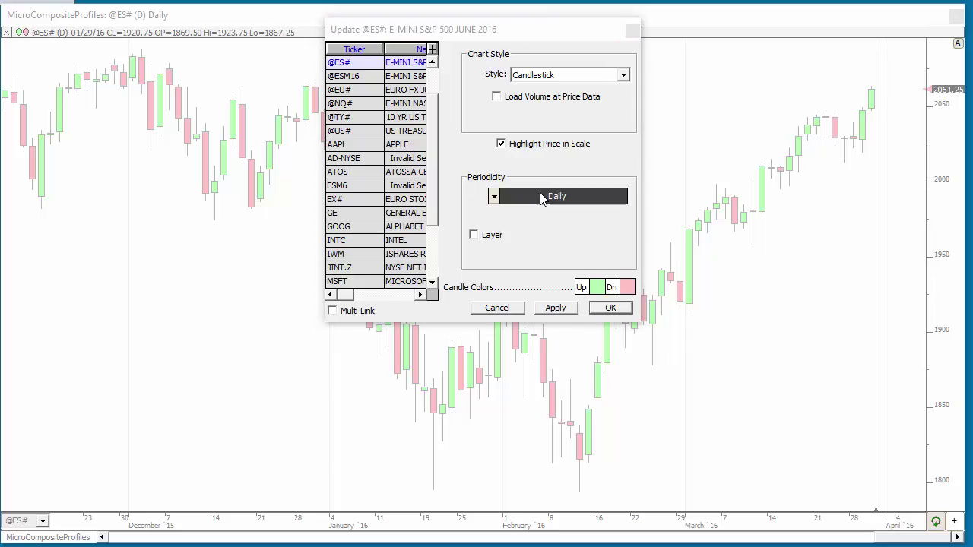
click(540, 200)
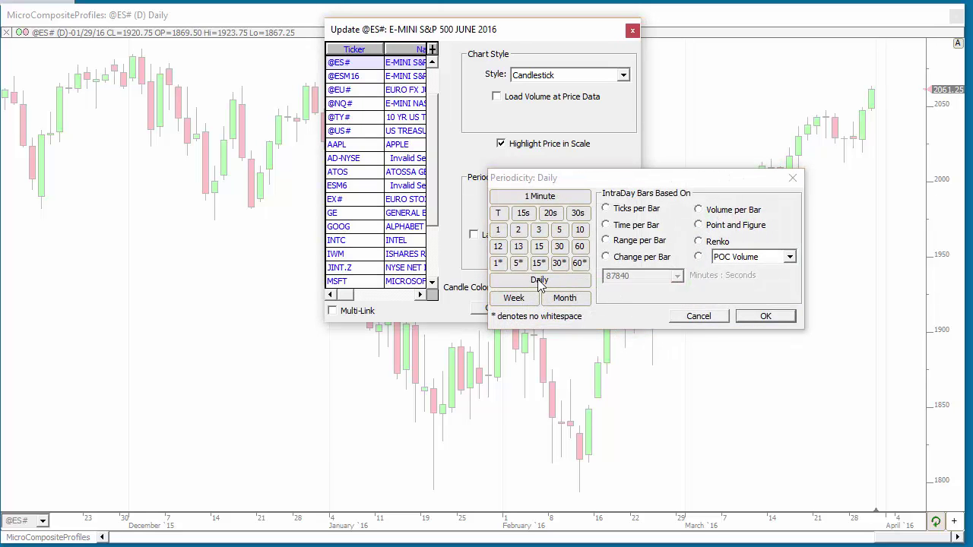
click(620, 227)
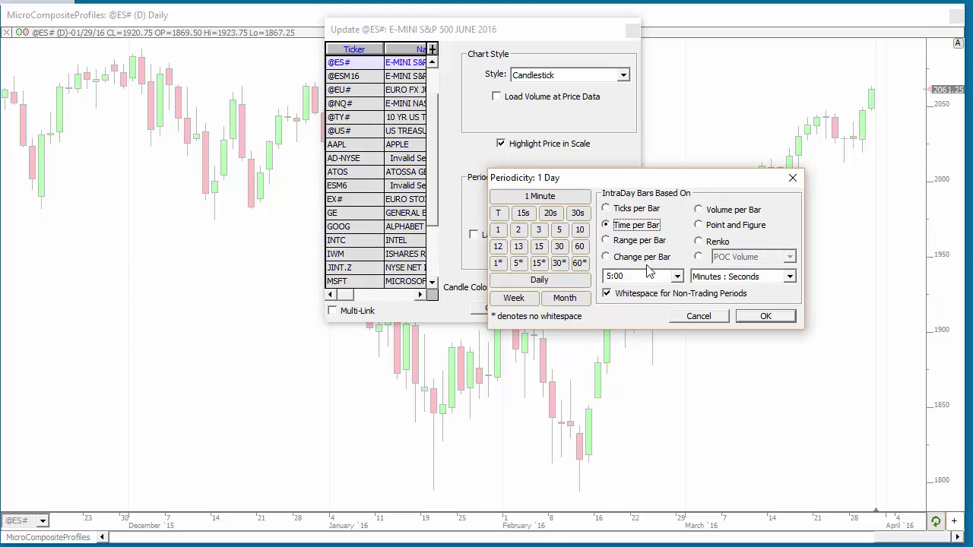
double_click(650, 275)
text(1)
click(730, 285)
click(707, 300)
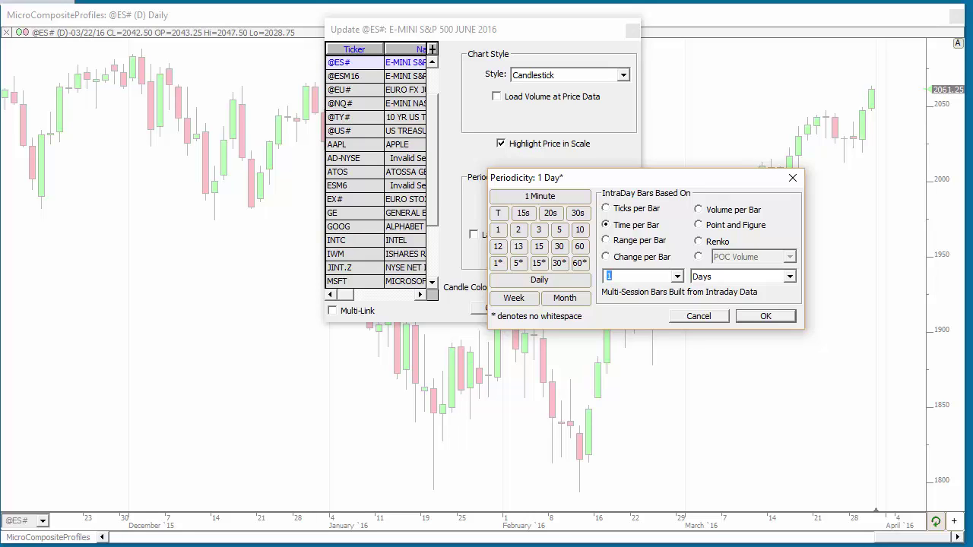
click(852, 488)
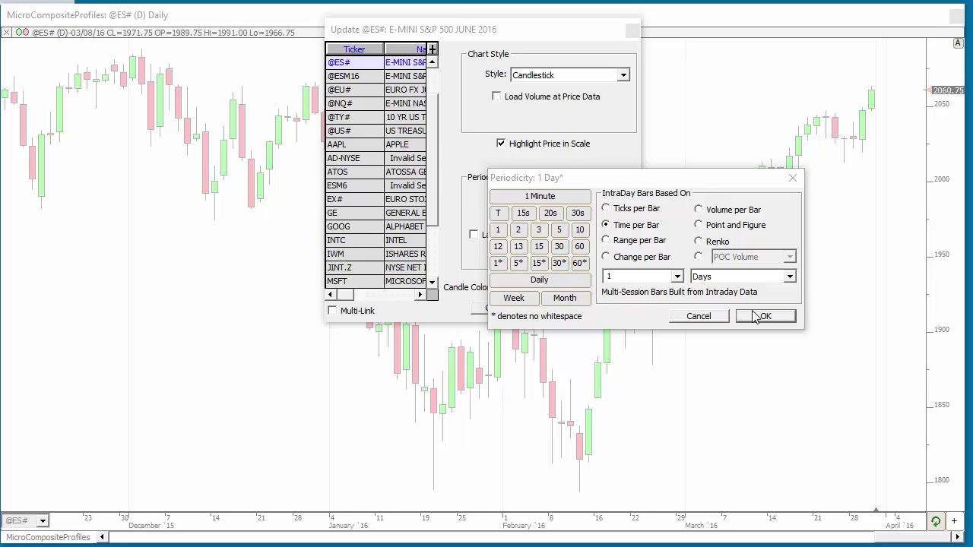
click(792, 178)
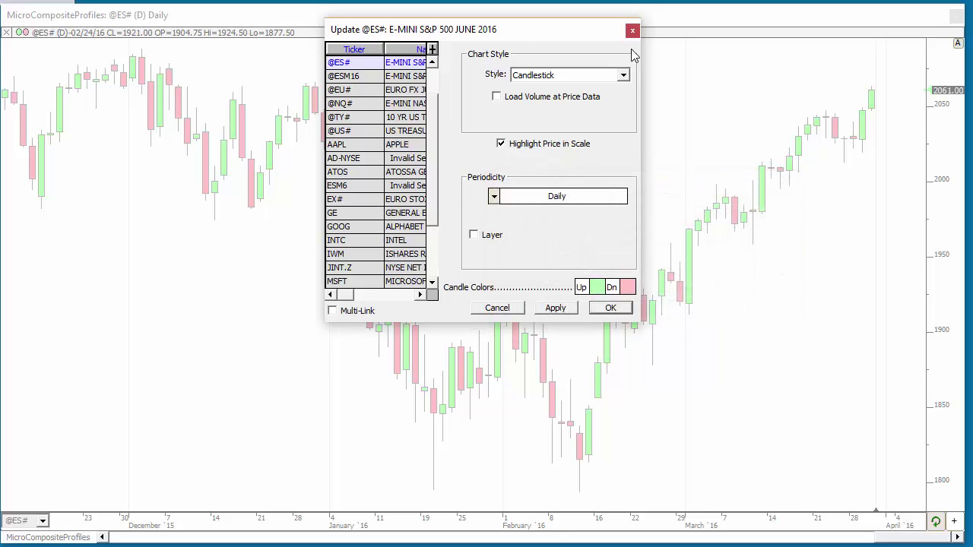
click(633, 30)
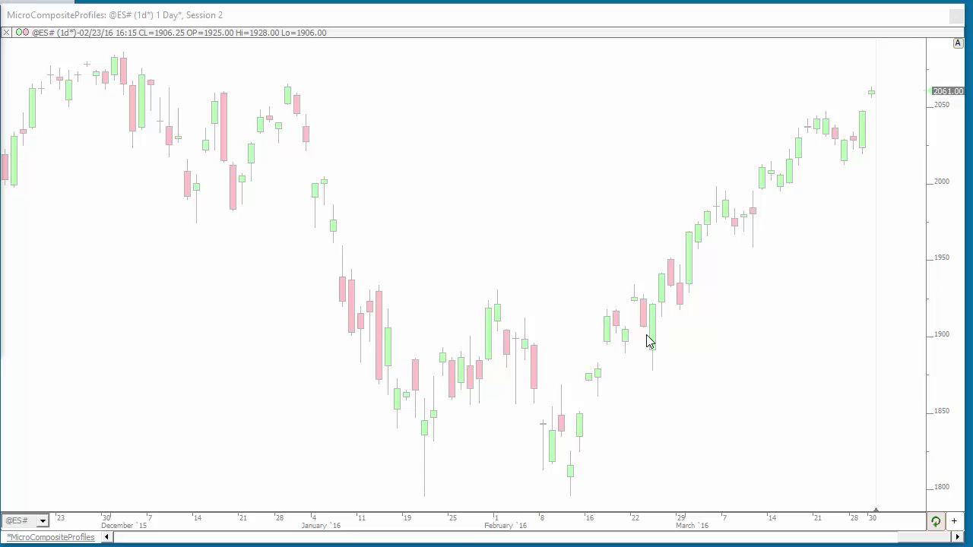
click(599, 251)
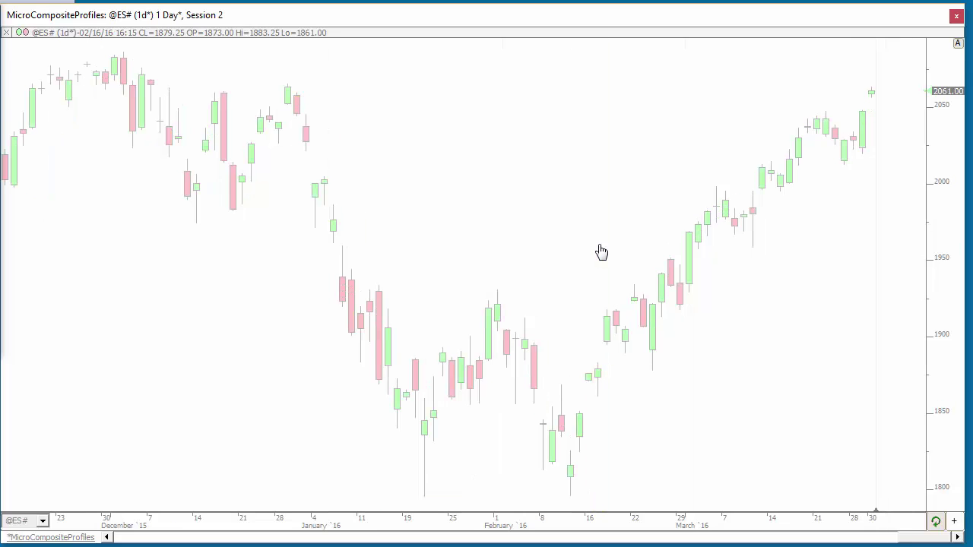
Switch the chart's session to 31, then change the session again to return to session 2.
text(s)
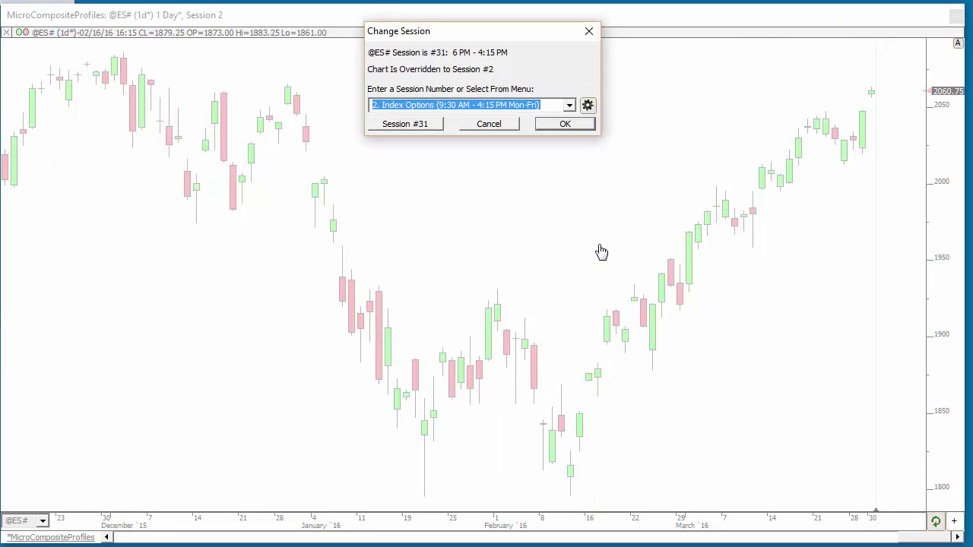
text(31)
key(Return)
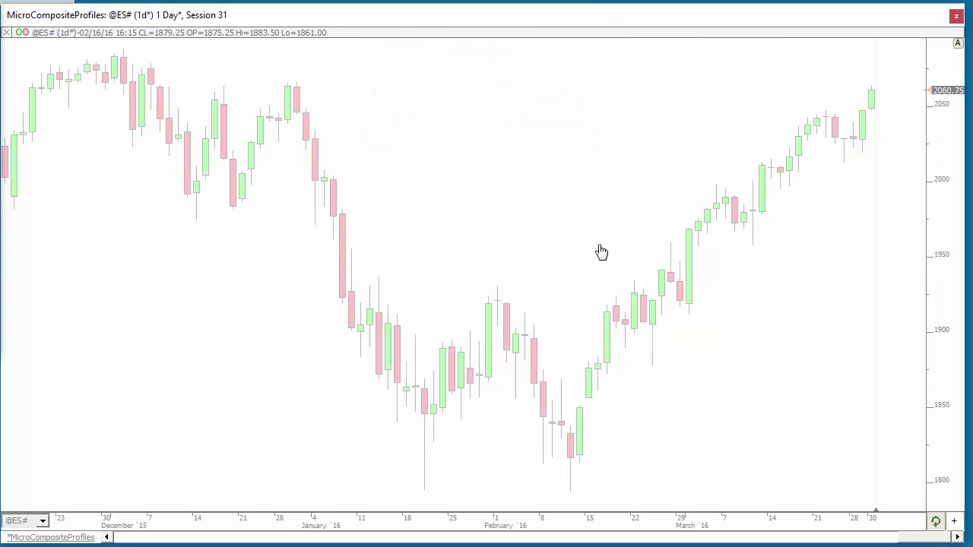
click(785, 391)
text(sion 31)
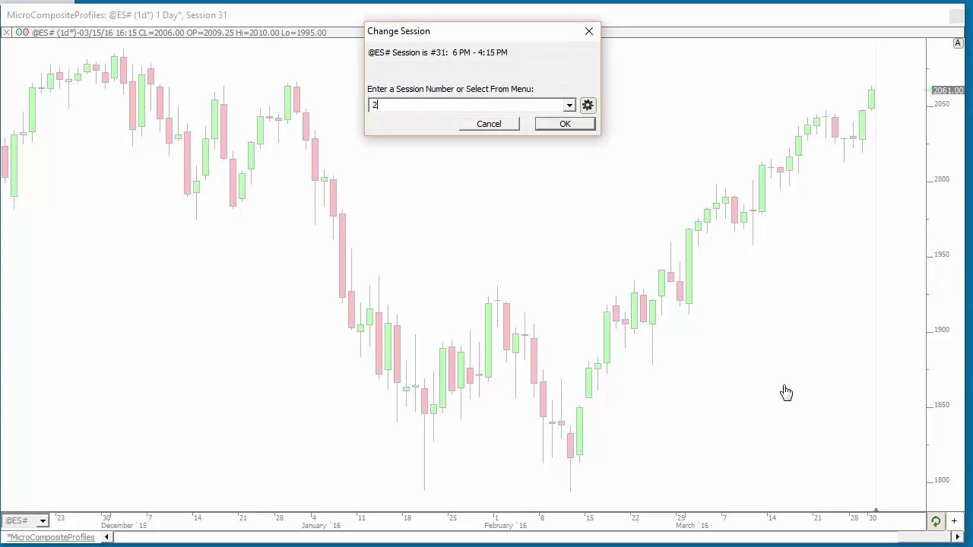
key(Return)
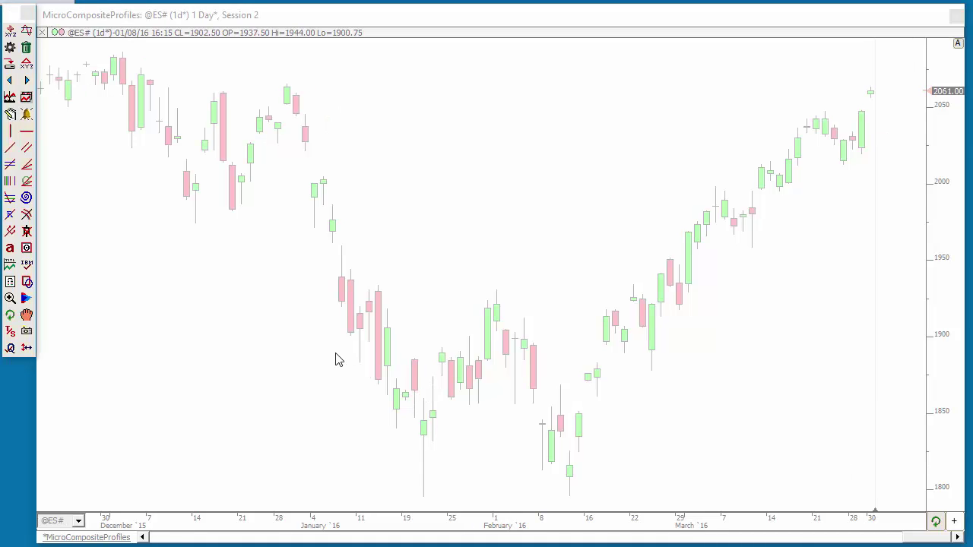
Draw a volume profile rectangle over the early-January 2016 bars.
click(25, 299)
drag(341, 280, 383, 310)
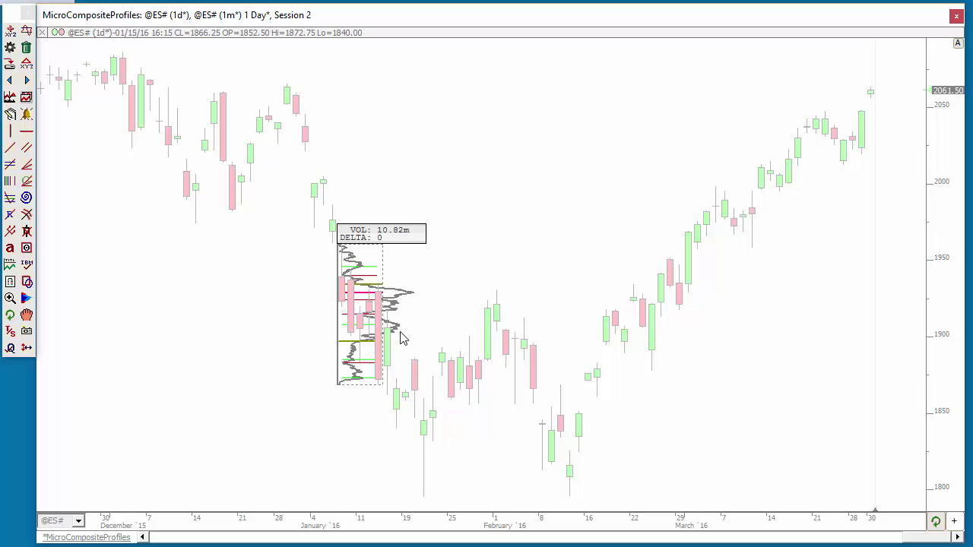
Preview the new profile based on time, then revert it to a volume profile.
double_click(370, 343)
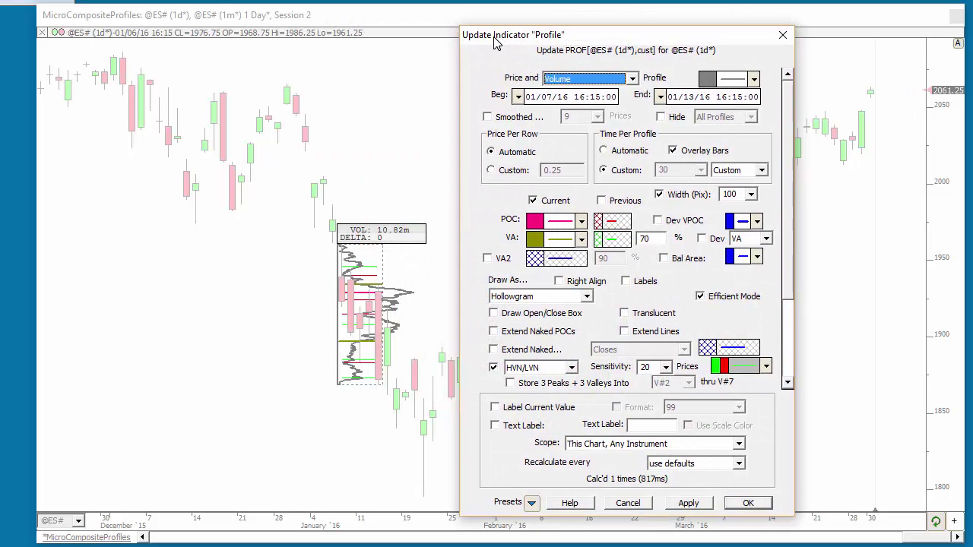
click(628, 79)
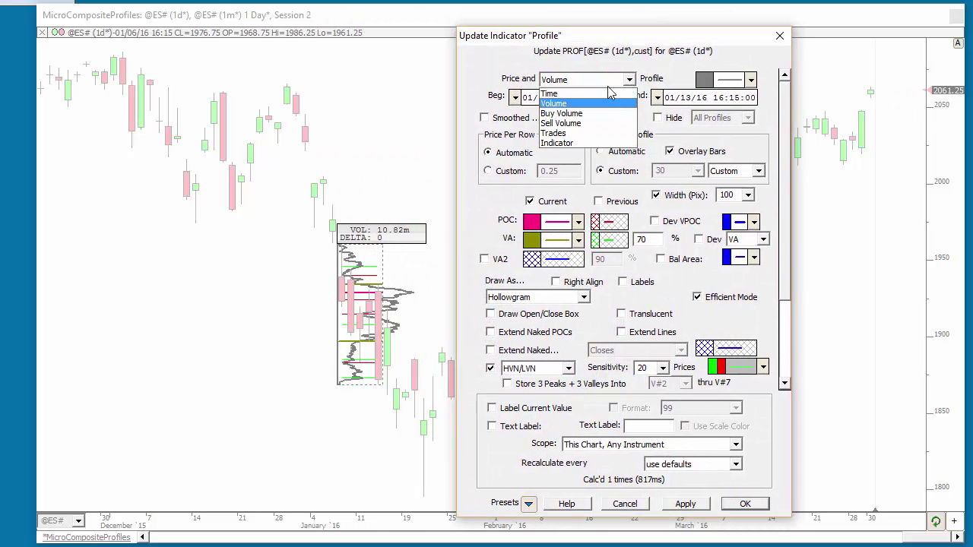
click(600, 144)
click(696, 503)
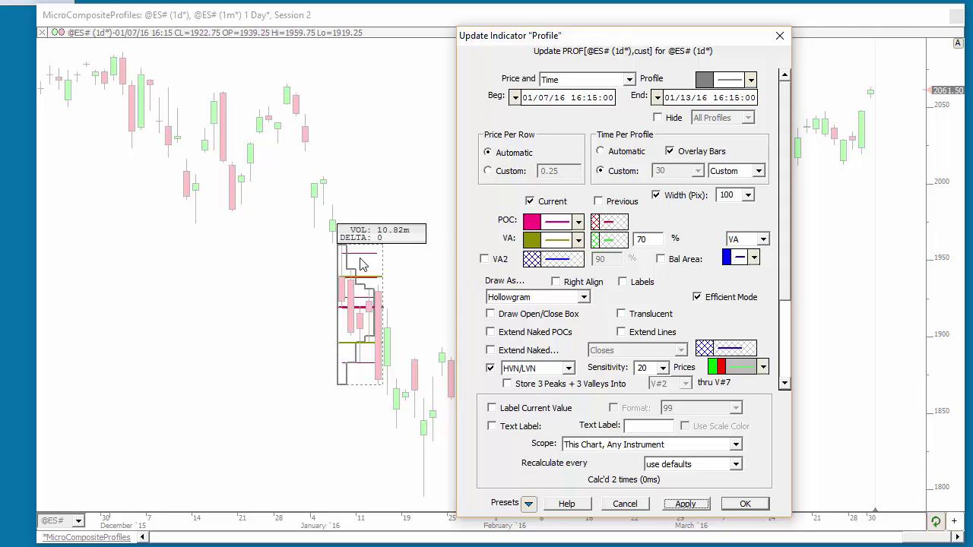
click(628, 79)
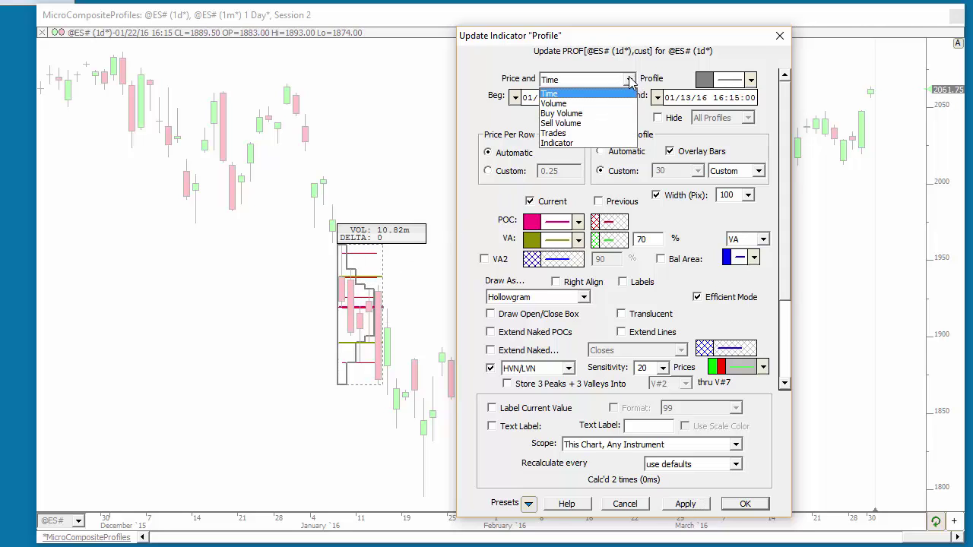
click(586, 103)
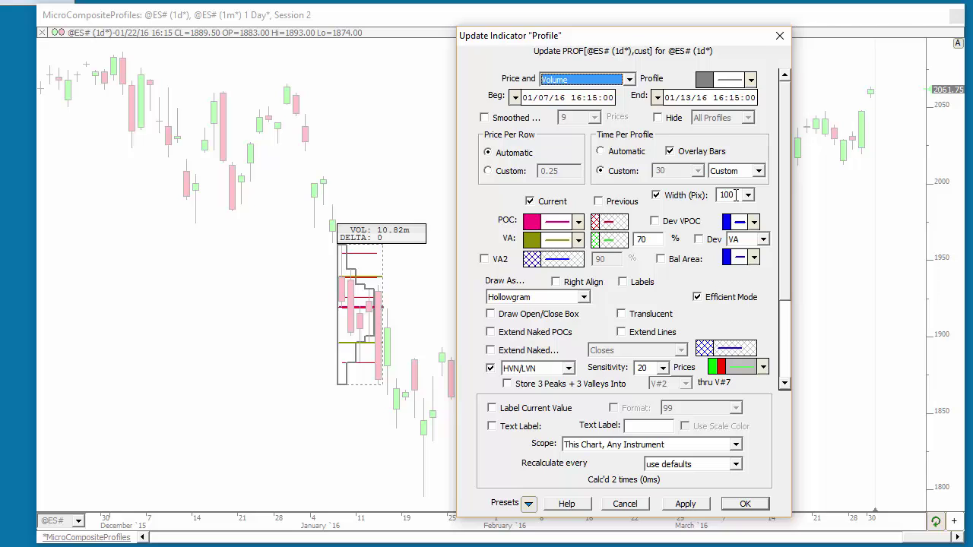
click(684, 504)
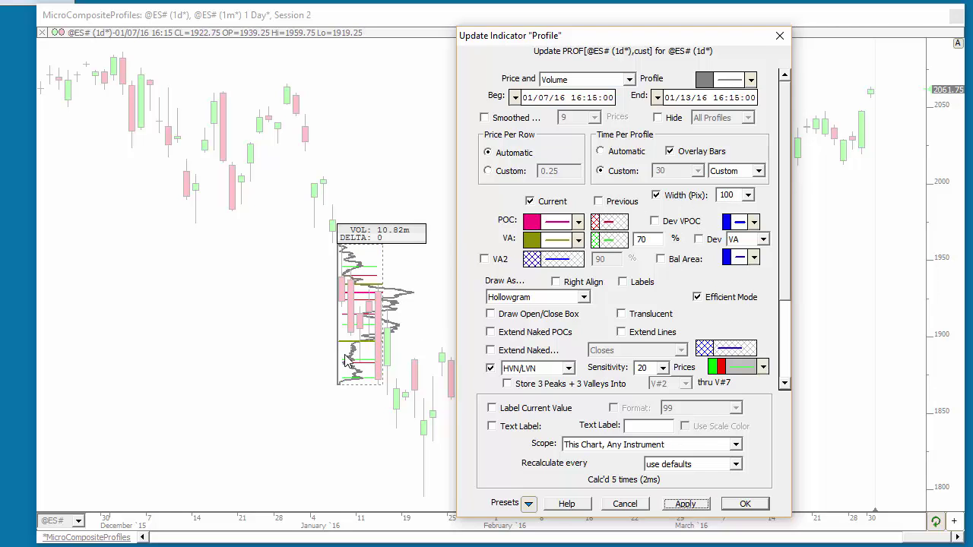
Turn off fixed width, HVN/LVN marks, POC/value-area lines and the info box.
click(670, 196)
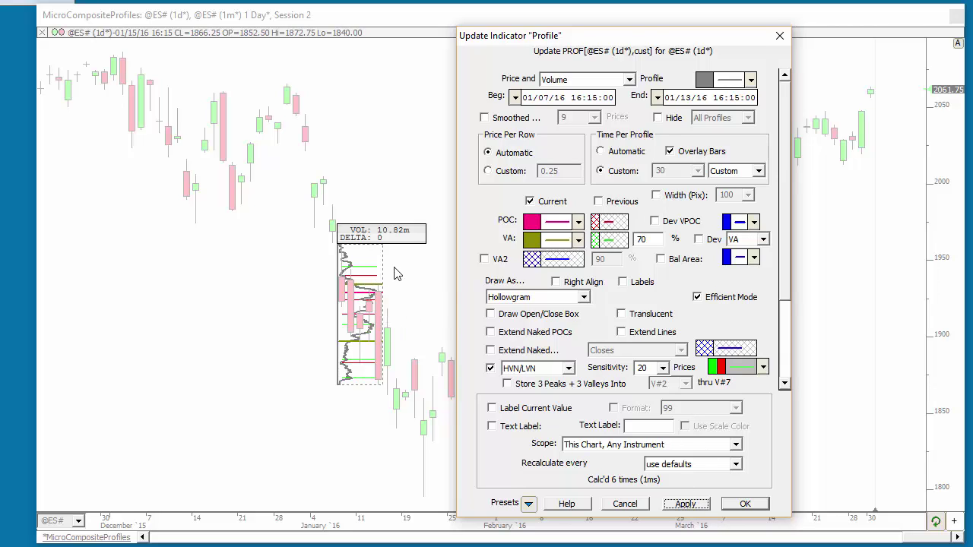
click(490, 369)
click(683, 504)
click(531, 202)
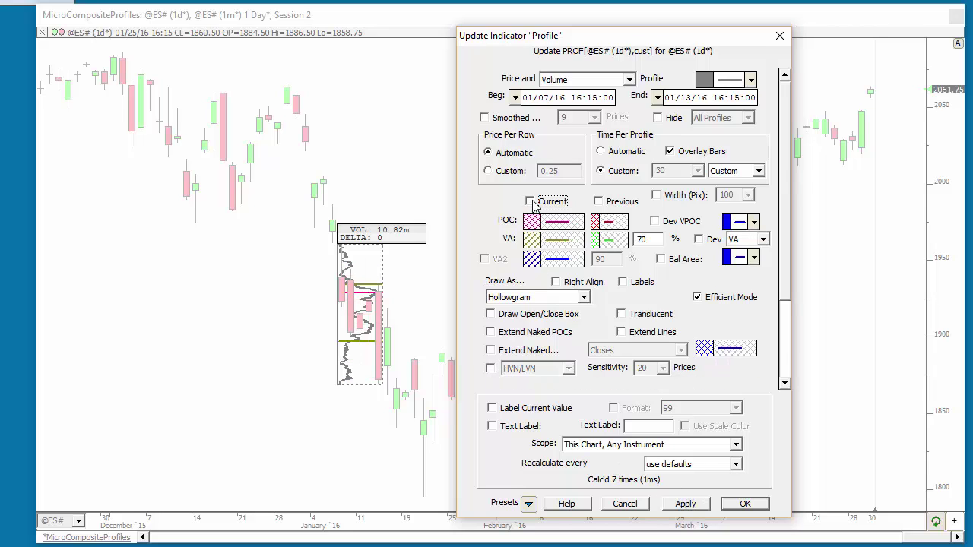
click(694, 505)
click(784, 367)
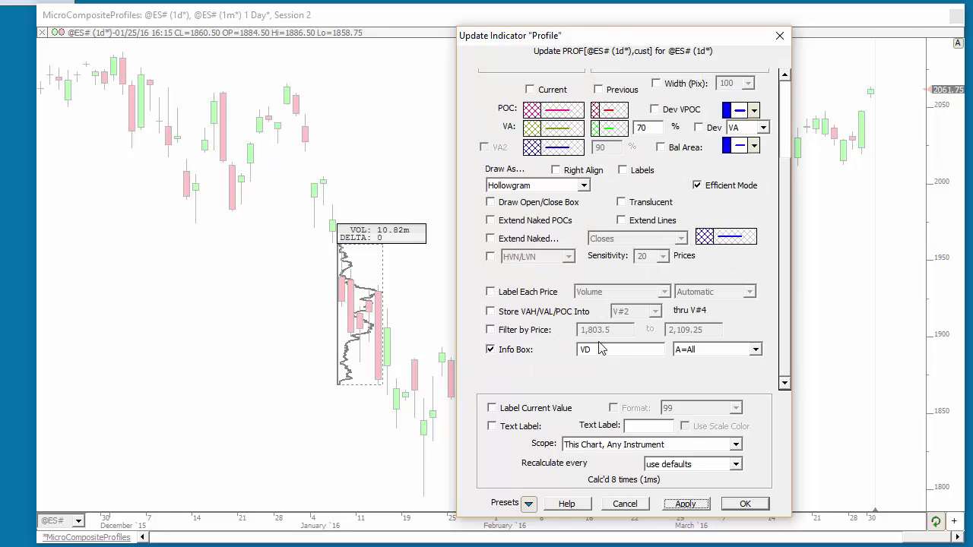
click(491, 350)
click(686, 504)
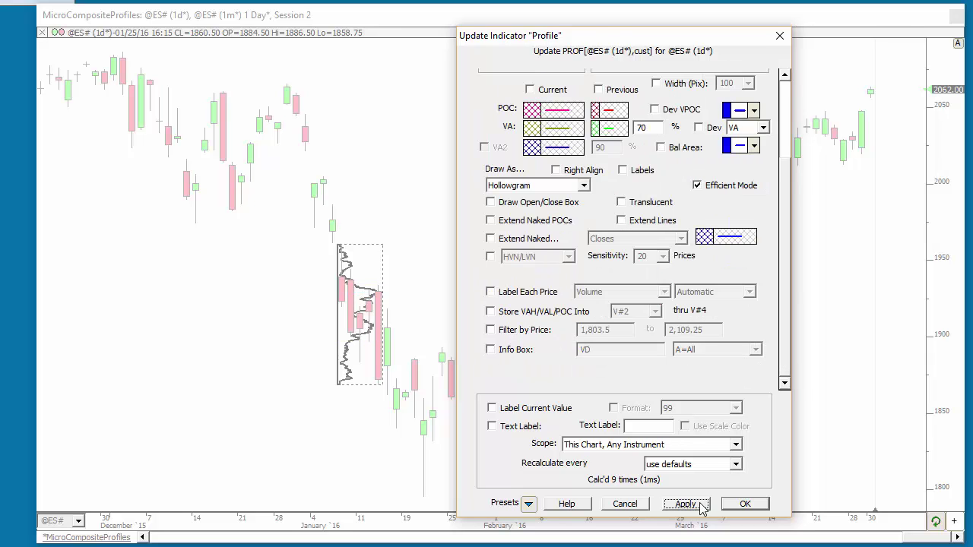
click(744, 504)
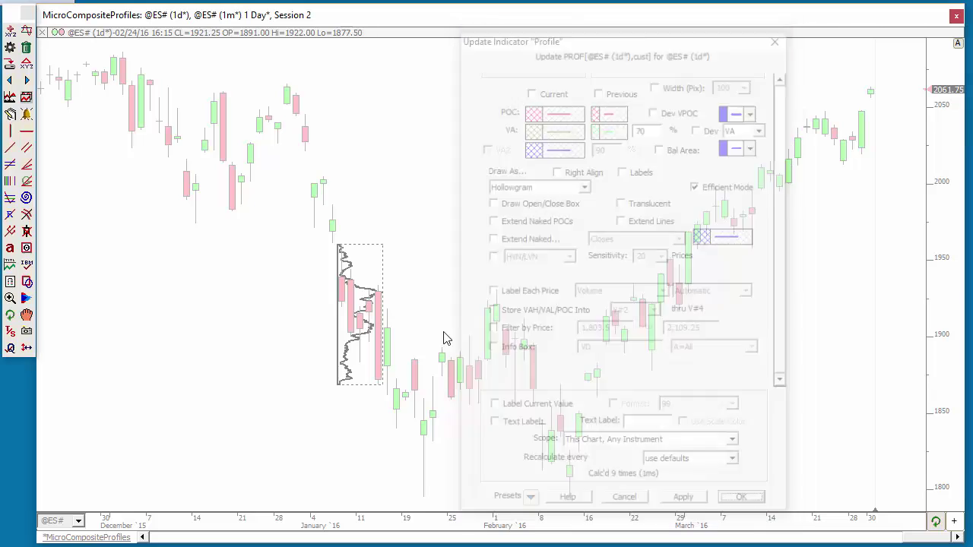
Extend the January profile to February 1 and draw it in blue at 3 pixels.
drag(383, 251, 500, 250)
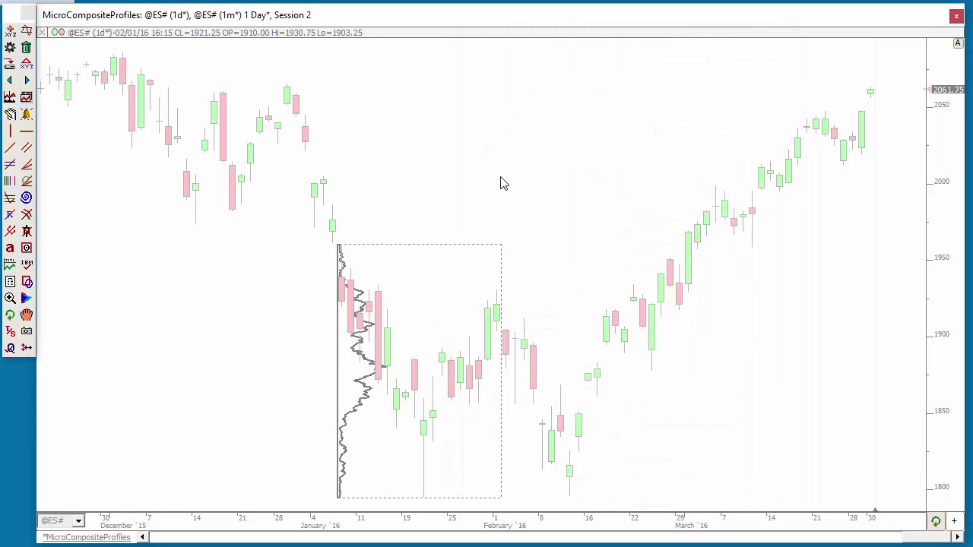
double_click(451, 250)
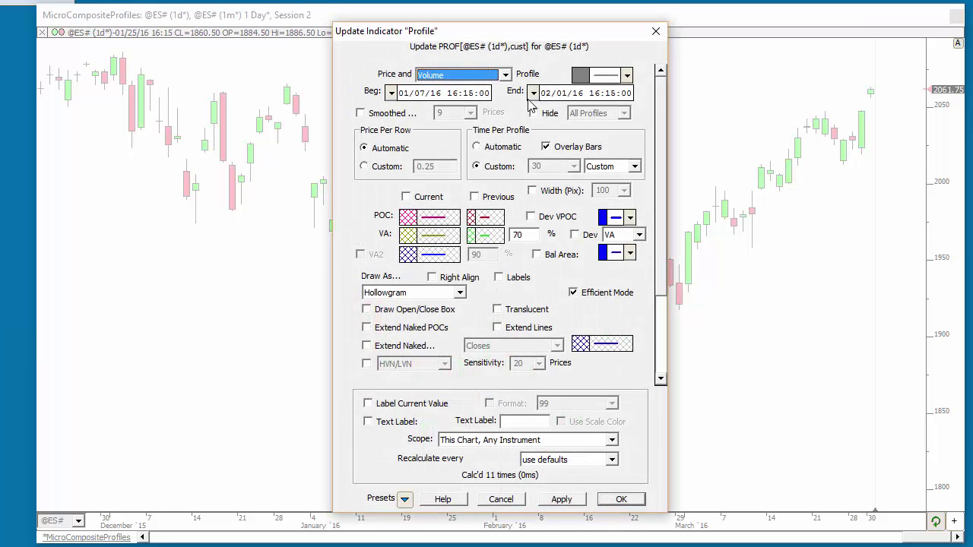
click(578, 76)
click(523, 29)
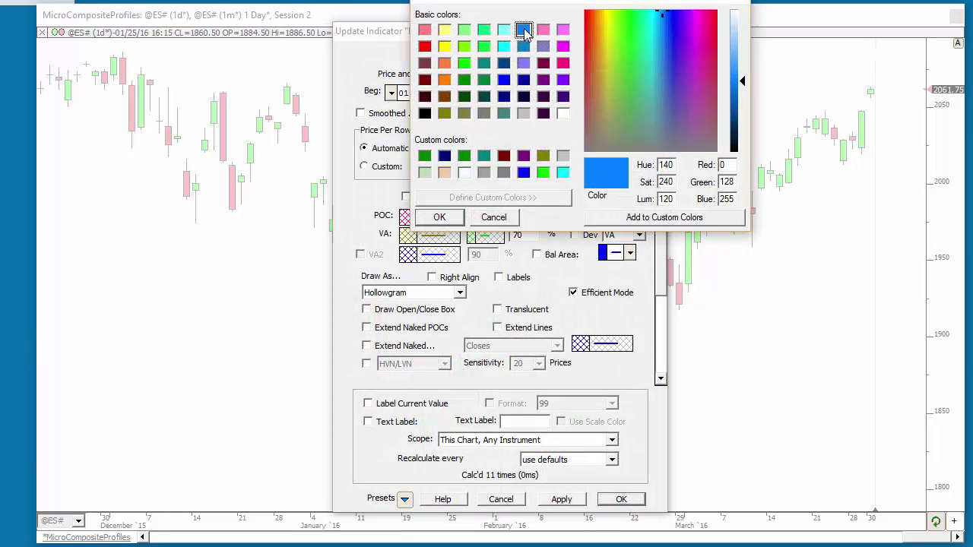
click(439, 217)
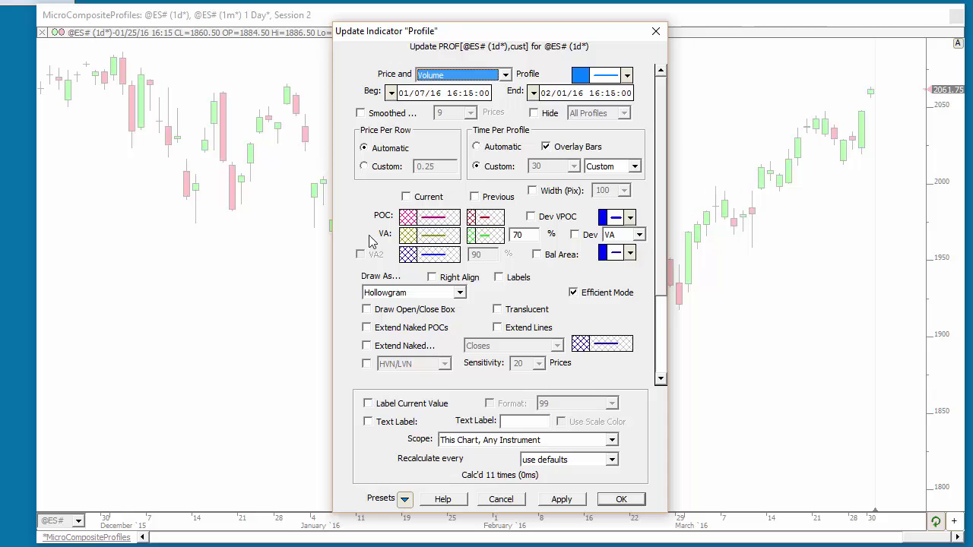
click(627, 75)
mouse_move(662, 96)
click(754, 129)
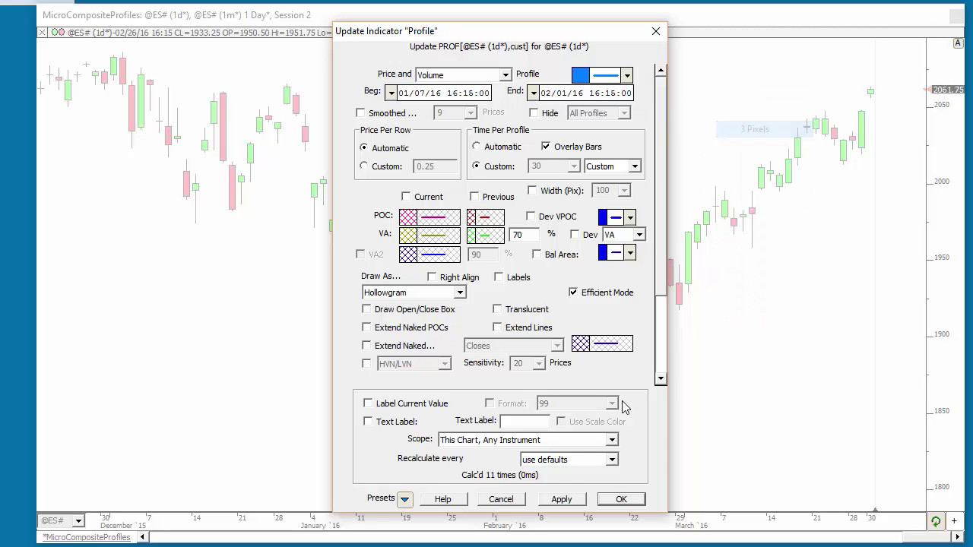
click(621, 499)
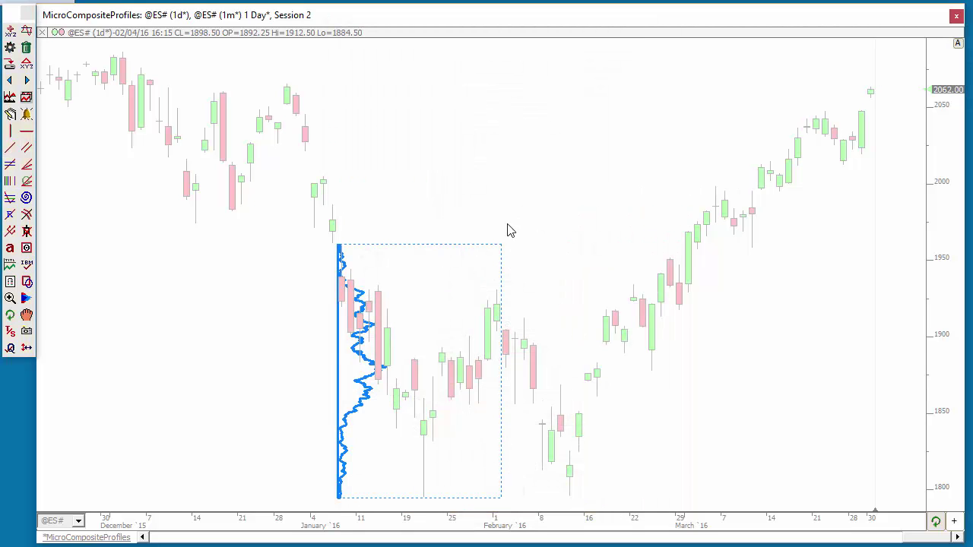
Bring the blue profile to the front, then reopen its settings beside the chart.
right_click(481, 250)
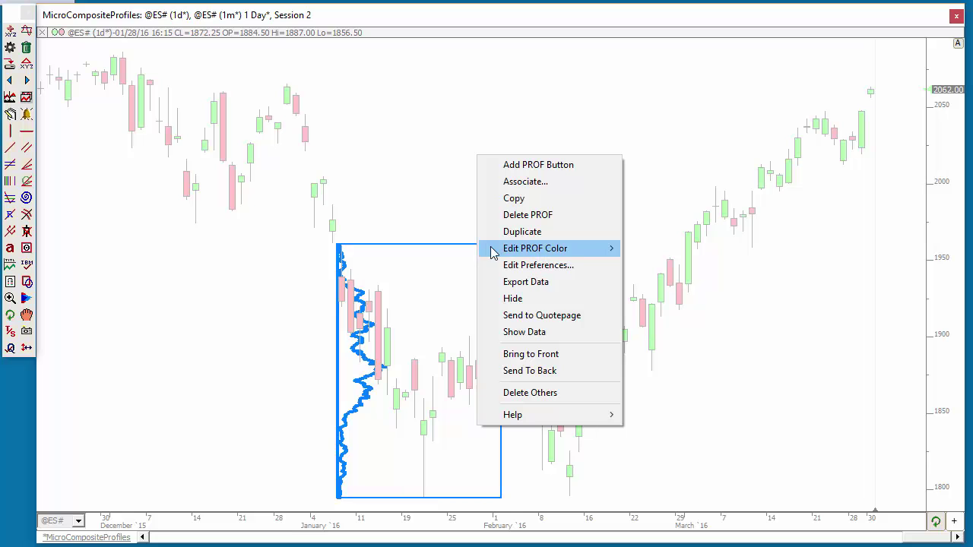
mouse_move(486, 248)
click(423, 262)
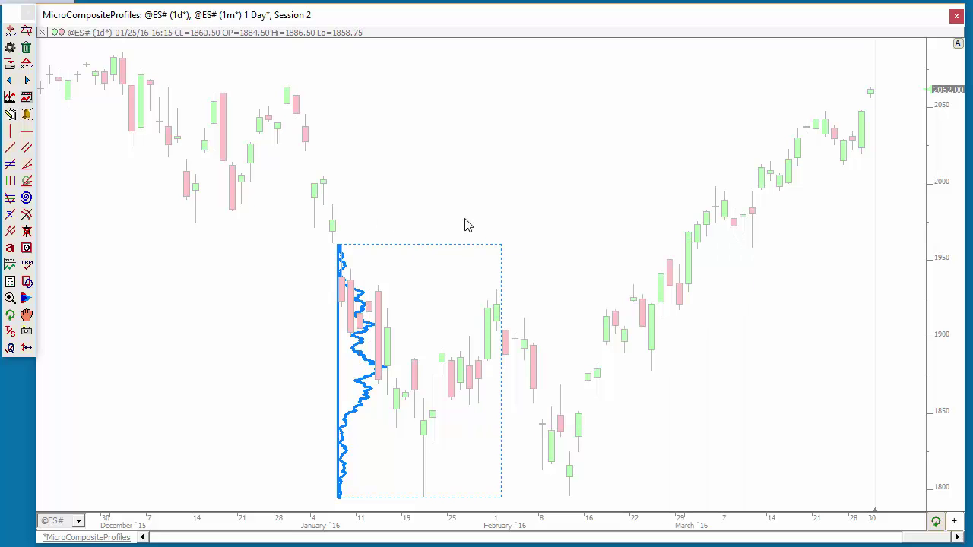
right_click(428, 247)
mouse_move(437, 253)
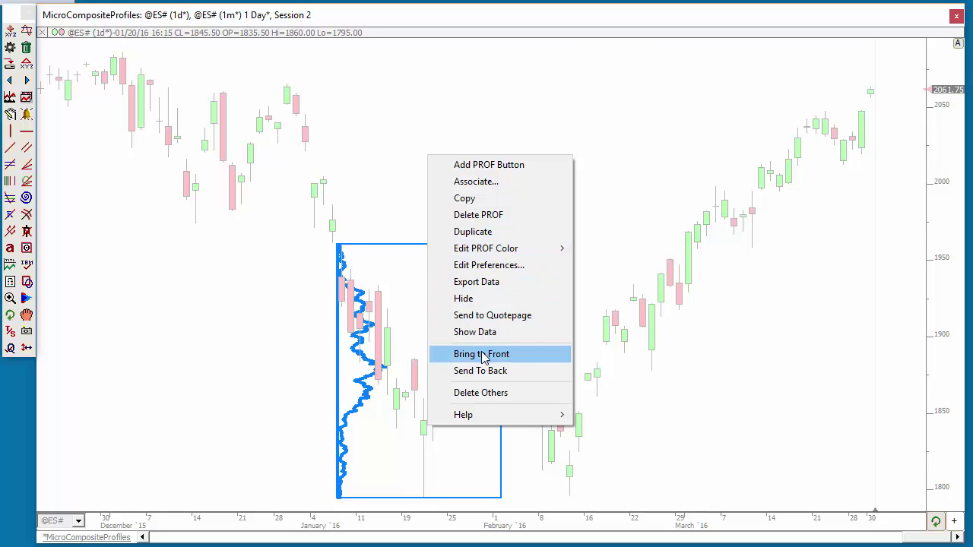
click(505, 355)
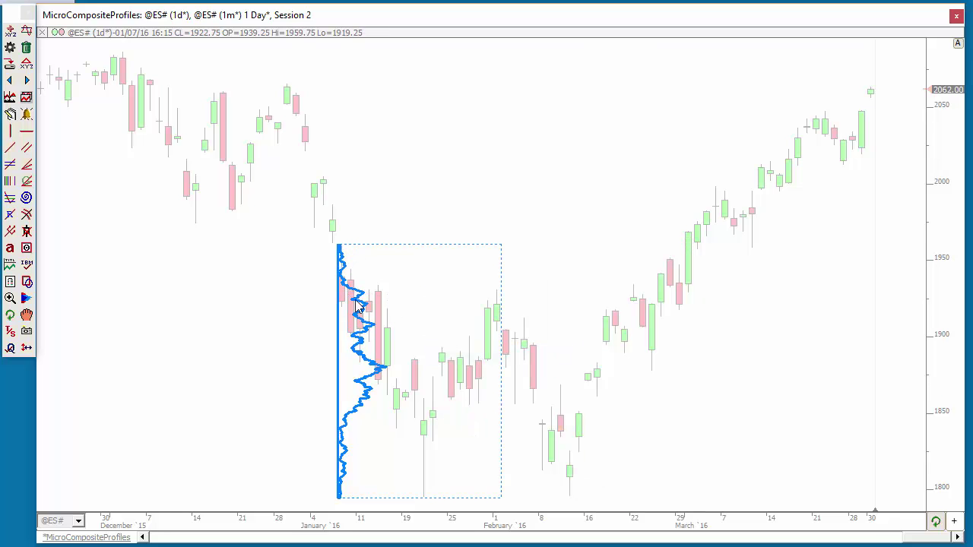
double_click(414, 253)
drag(407, 29, 598, 43)
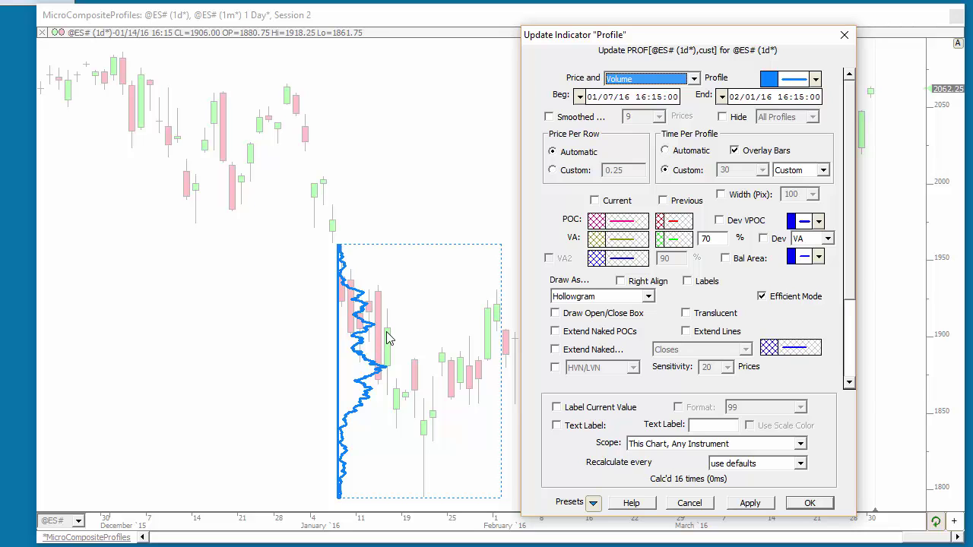
Thin the blue profile line to 2 pixels and apply it.
click(814, 79)
mouse_move(846, 97)
click(935, 114)
click(749, 503)
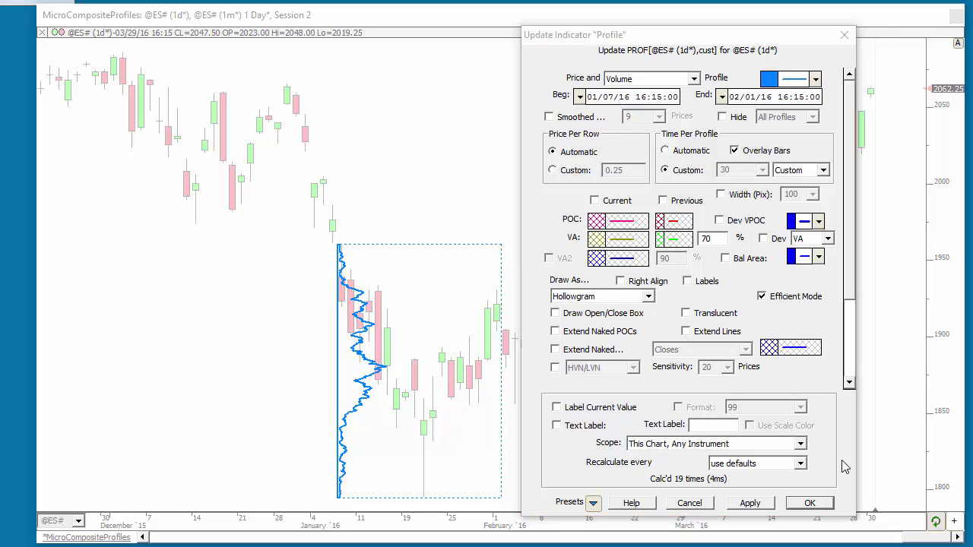
Save the profile settings as the default preset and close the dialog.
drag(661, 34, 590, 0)
click(521, 386)
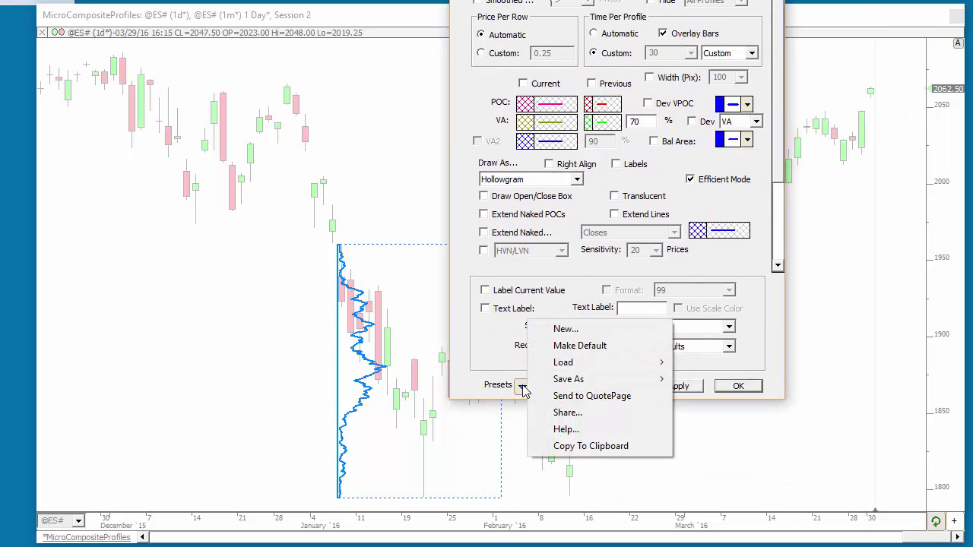
click(562, 346)
click(738, 386)
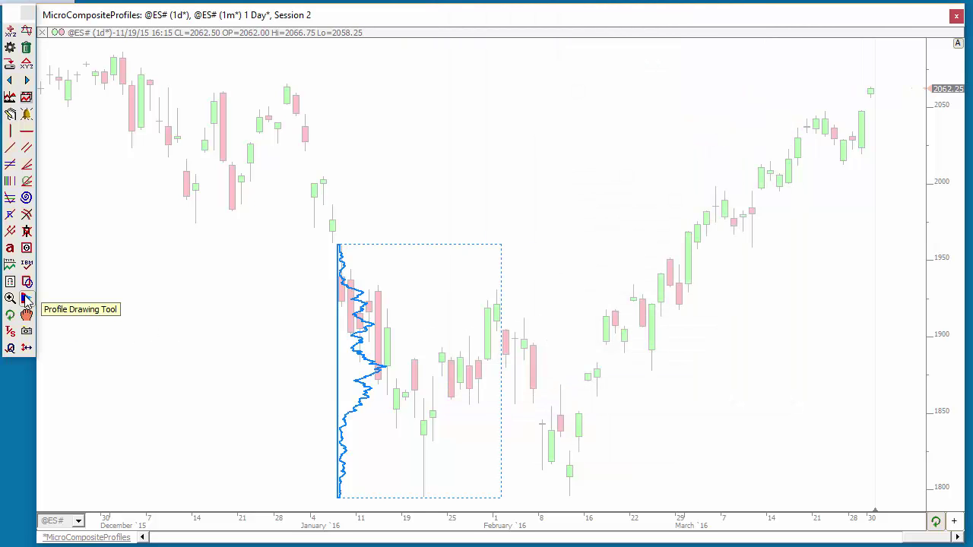
Draw a second profile over the early-December bars and bring it in front of the candles.
click(27, 247)
mouse_move(127, 237)
mouse_down()
mouse_move(149, 94)
mouse_move(209, 186)
mouse_up()
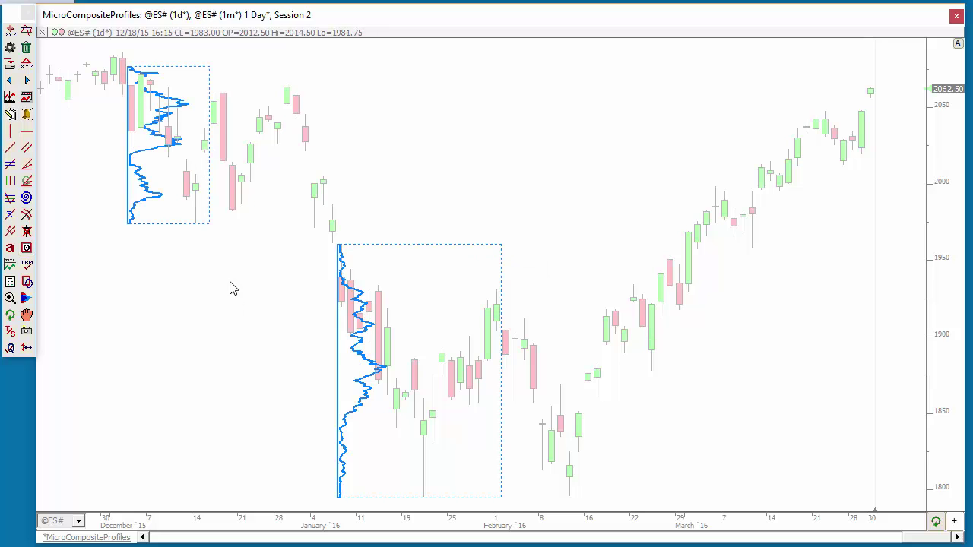
right_click(210, 231)
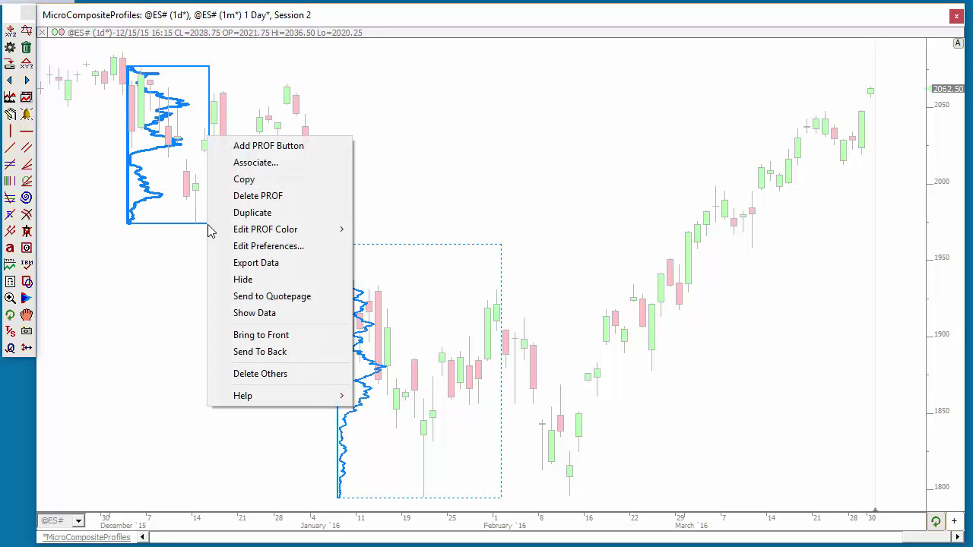
click(262, 335)
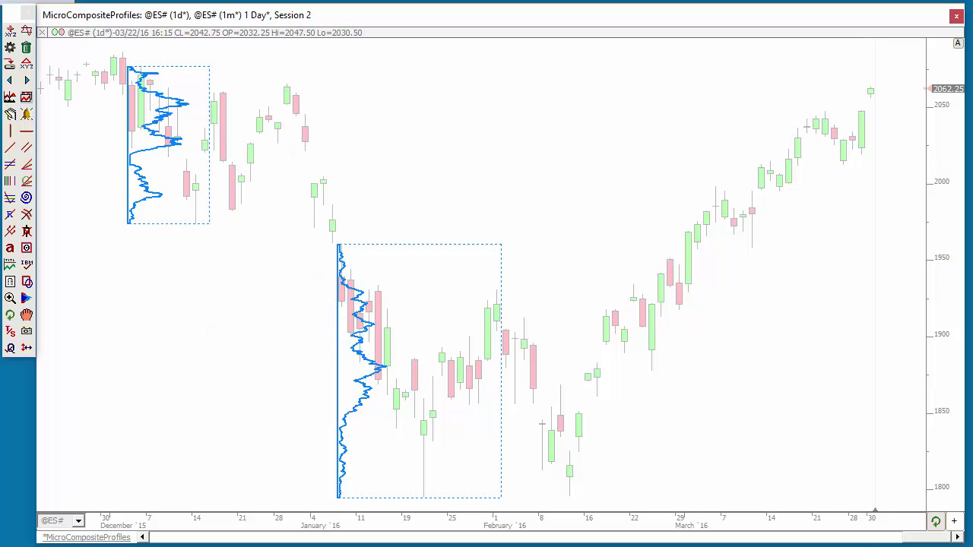
Recolour the January profile red and add a PROF button for it.
double_click(484, 253)
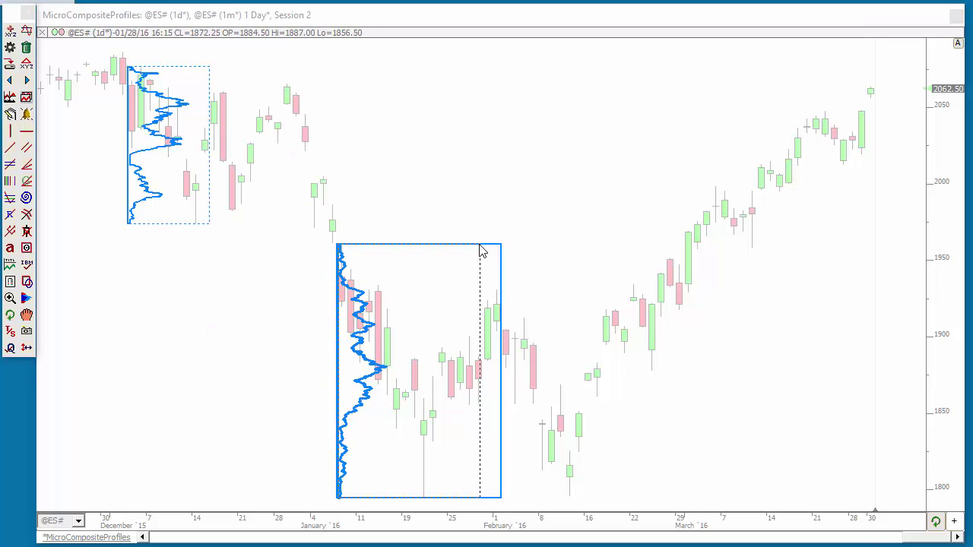
click(580, 76)
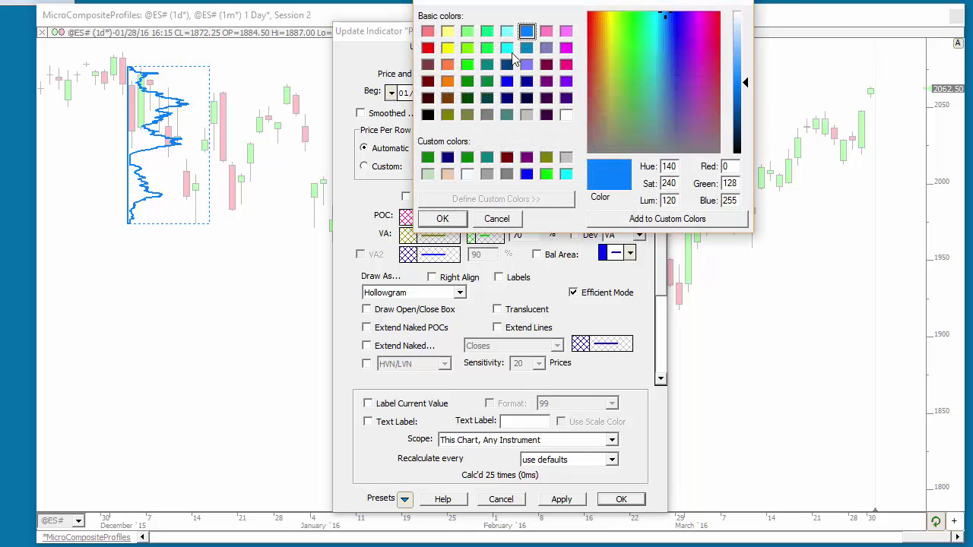
click(427, 48)
click(442, 218)
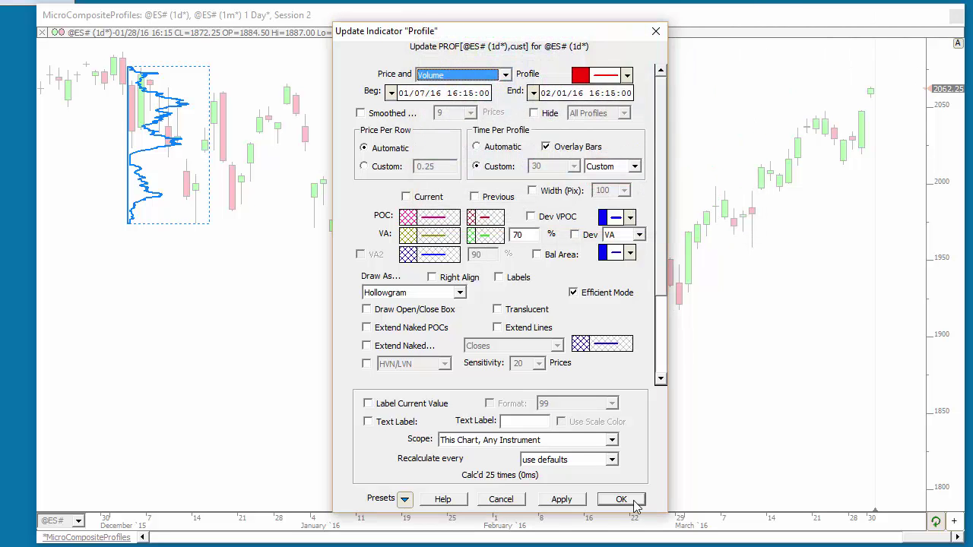
click(621, 499)
right_click(445, 252)
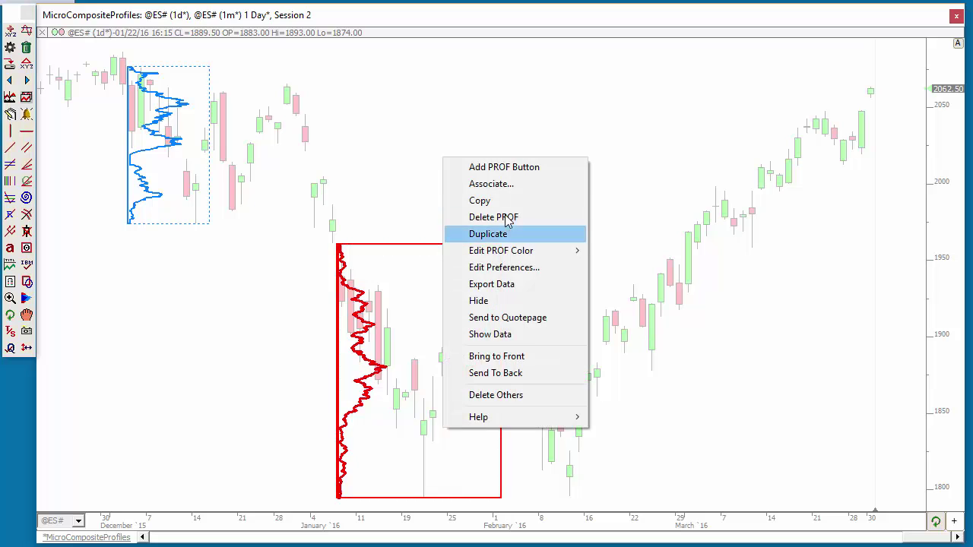
click(514, 169)
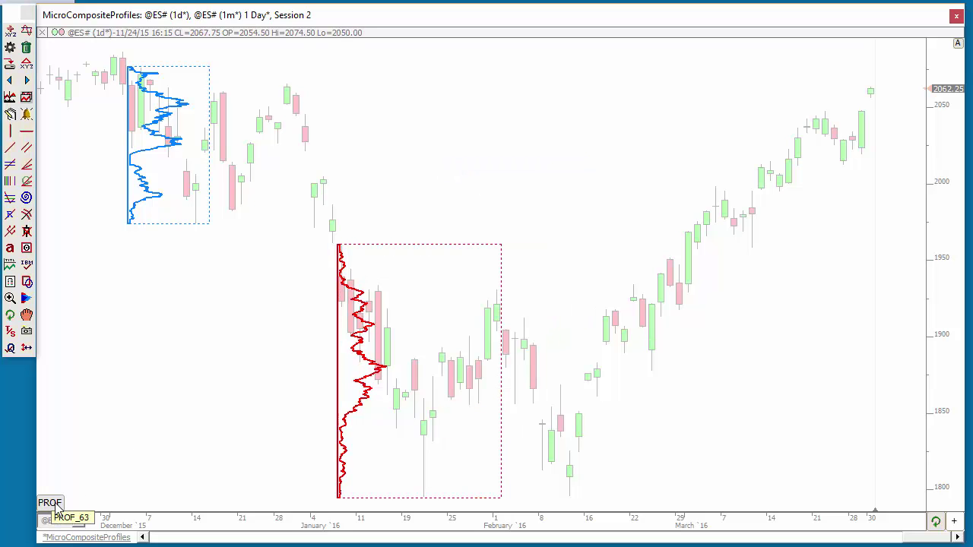
Shorten the chart window and move the PROF quick button to the top of the pane.
drag(210, 541, 211, 454)
right_click(49, 414)
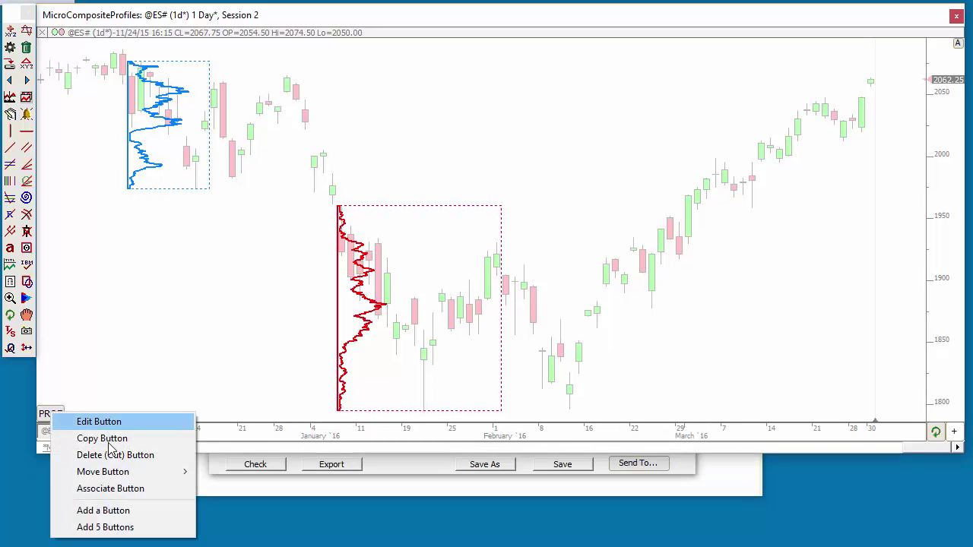
mouse_move(116, 471)
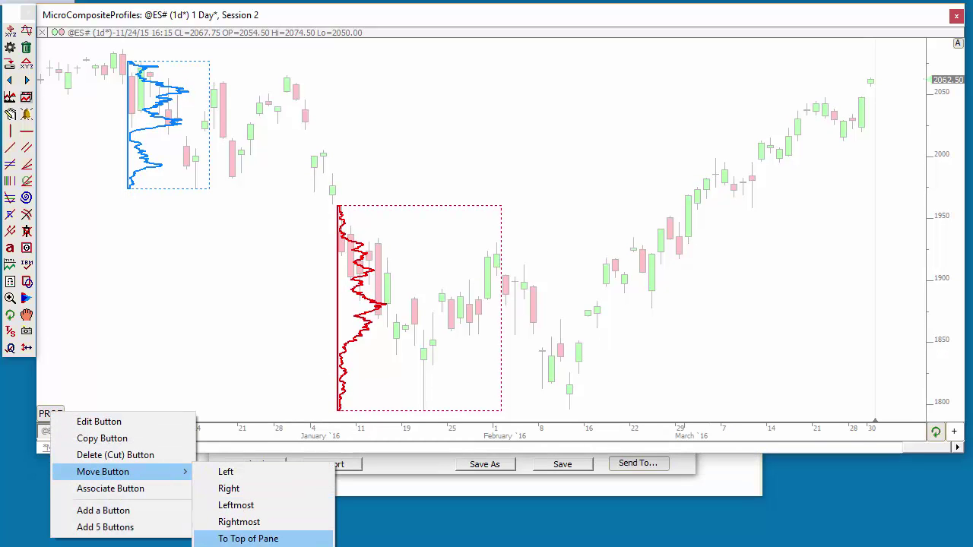
click(256, 541)
Draw red PROF profiles over late February–early March, mid-March and late December bars.
click(54, 37)
drag(605, 196, 747, 311)
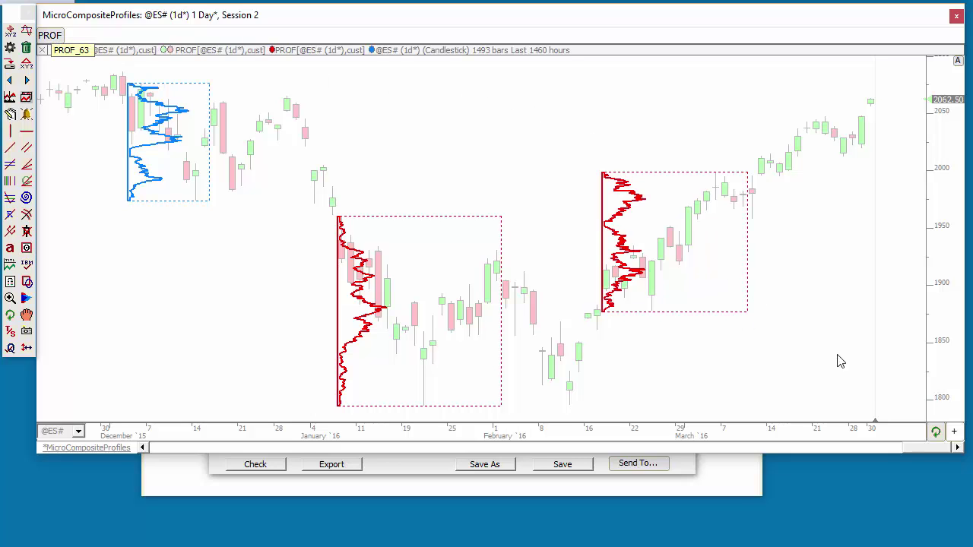
click(53, 38)
drag(757, 117, 838, 176)
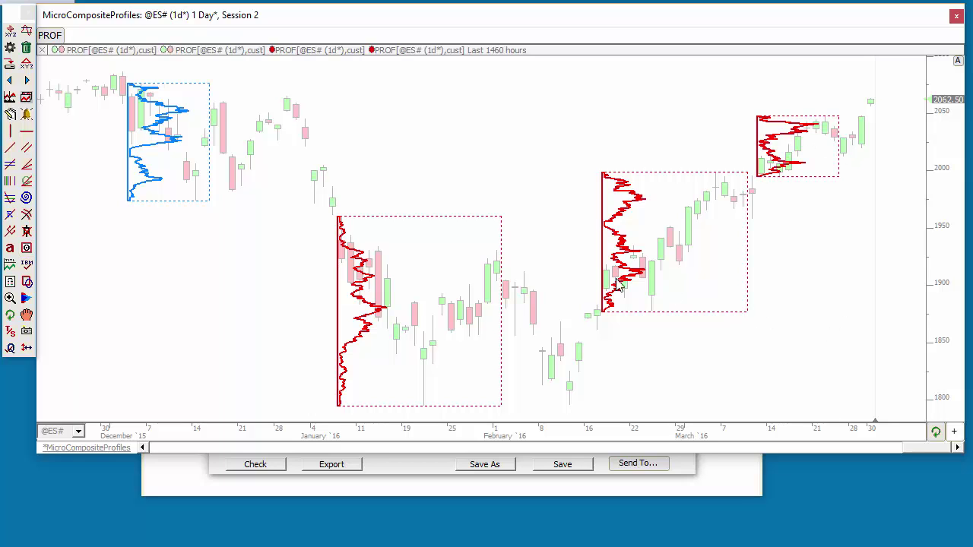
click(49, 35)
drag(246, 96, 309, 169)
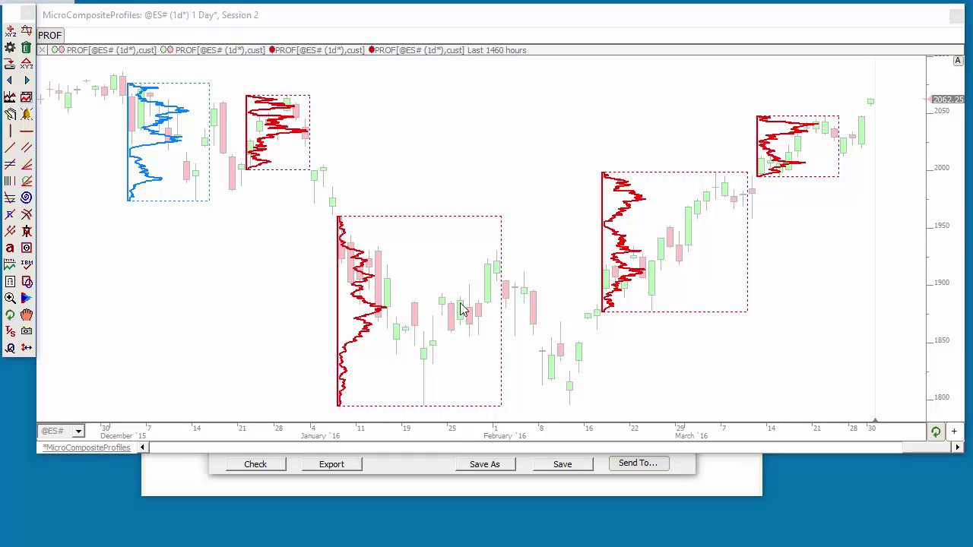
Give the PROF quick button a custom pink colour.
right_click(59, 38)
click(75, 46)
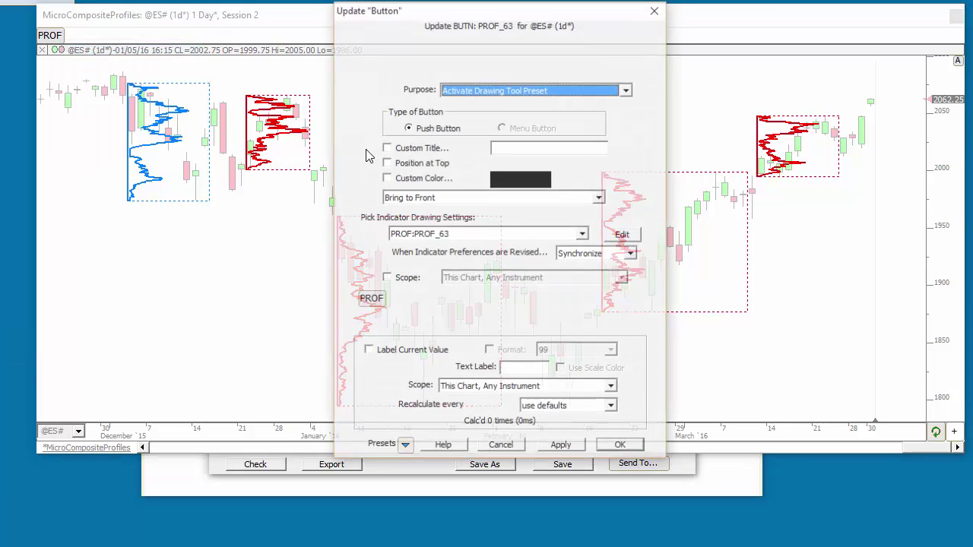
click(507, 183)
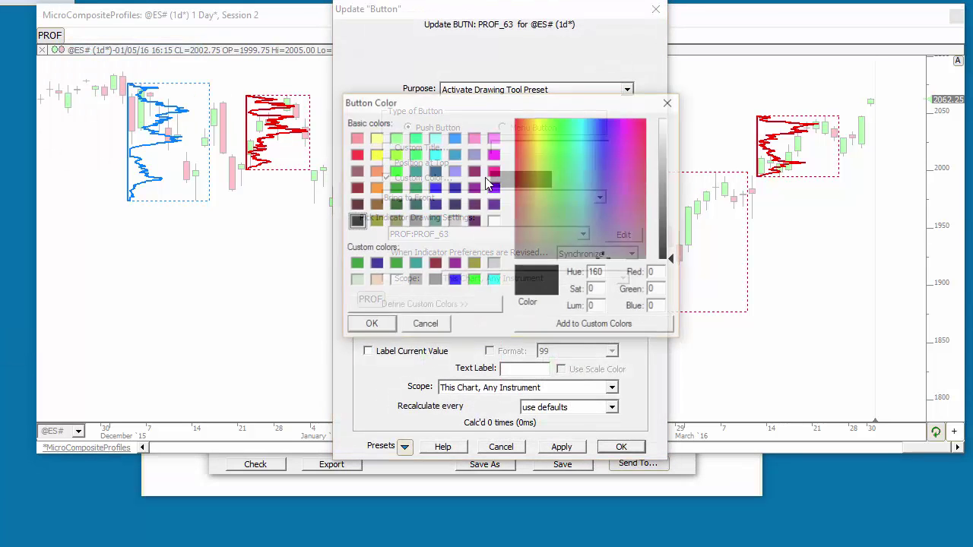
click(355, 138)
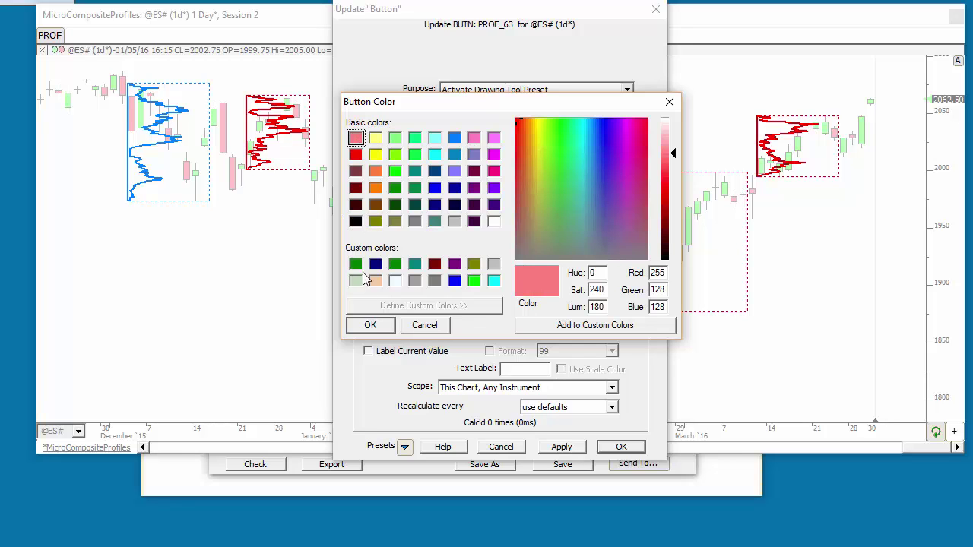
click(370, 326)
click(621, 446)
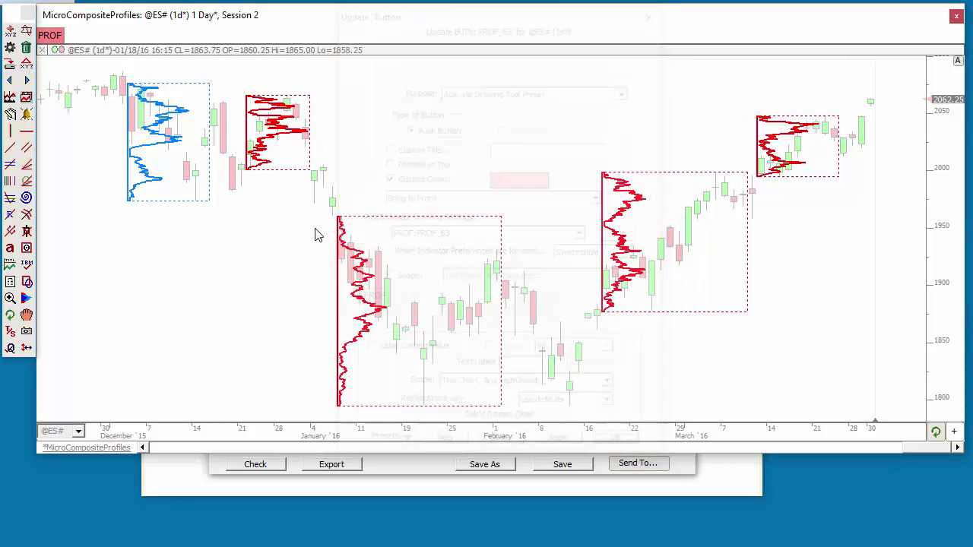
Create a quick button from the blue profile and give it the custom title 'Blue Profile'.
right_click(196, 92)
click(245, 6)
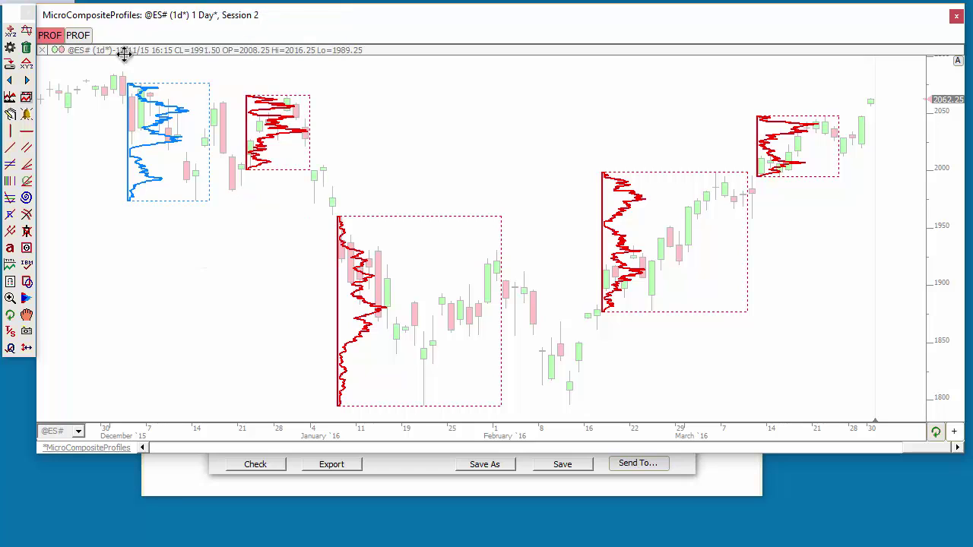
right_click(78, 39)
click(100, 48)
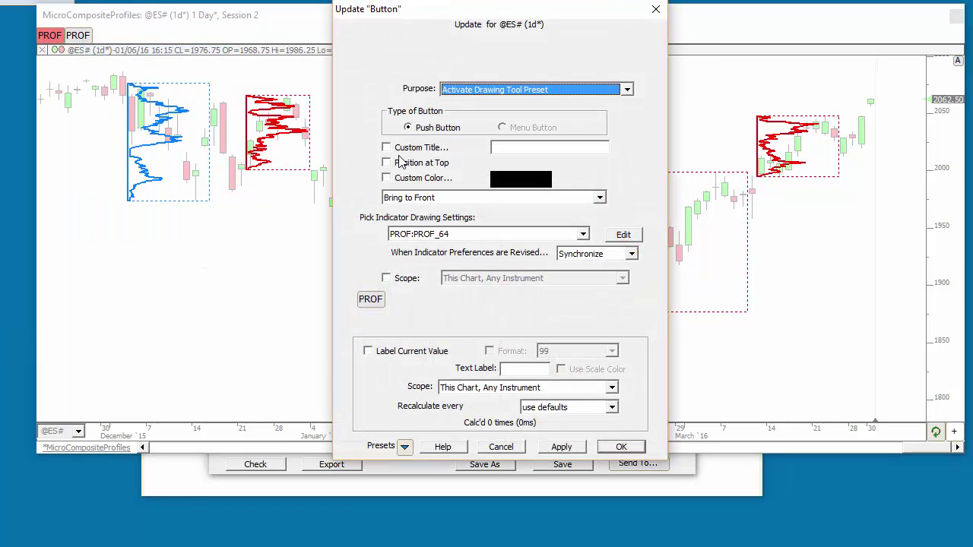
click(403, 147)
click(403, 178)
click(502, 147)
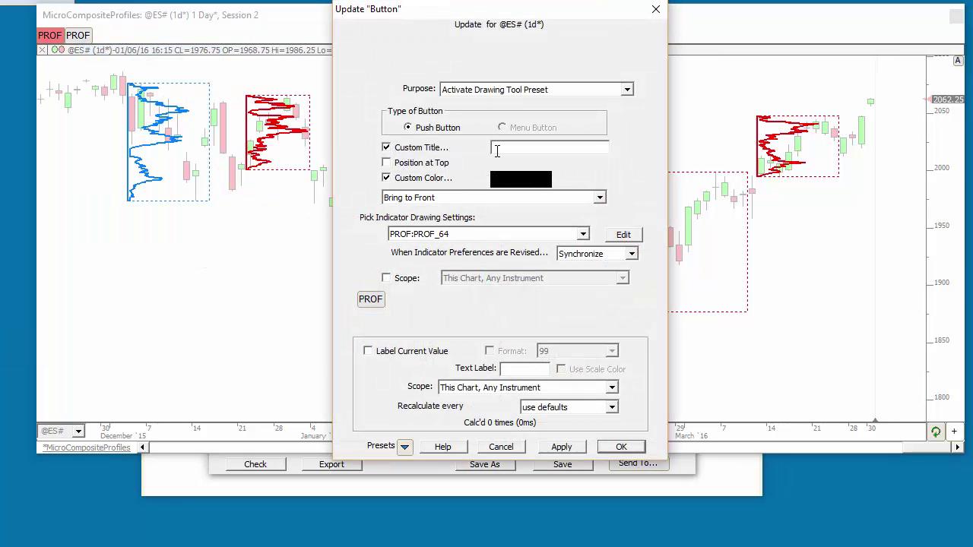
text(Blue Profile)
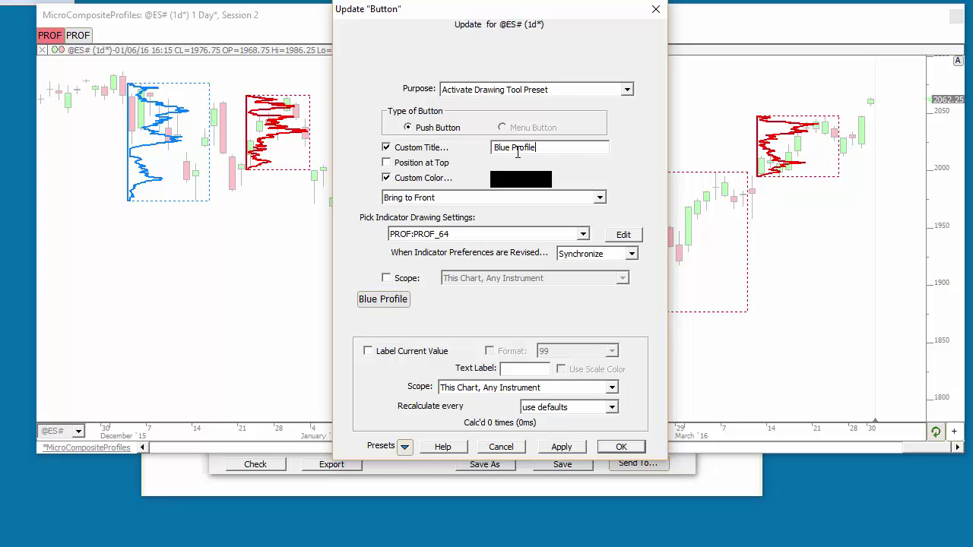
Set the new button's custom colour to a light blue.
click(508, 179)
click(453, 134)
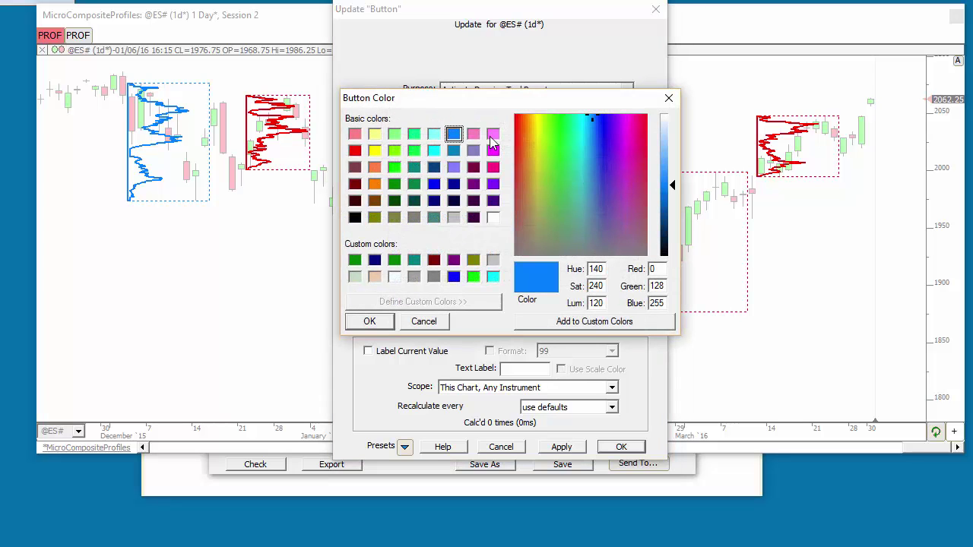
click(661, 136)
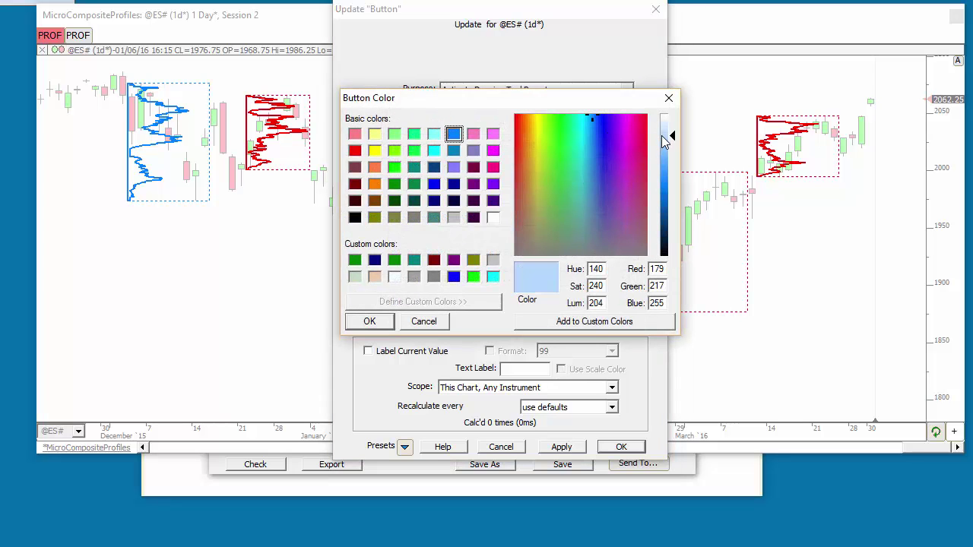
click(454, 135)
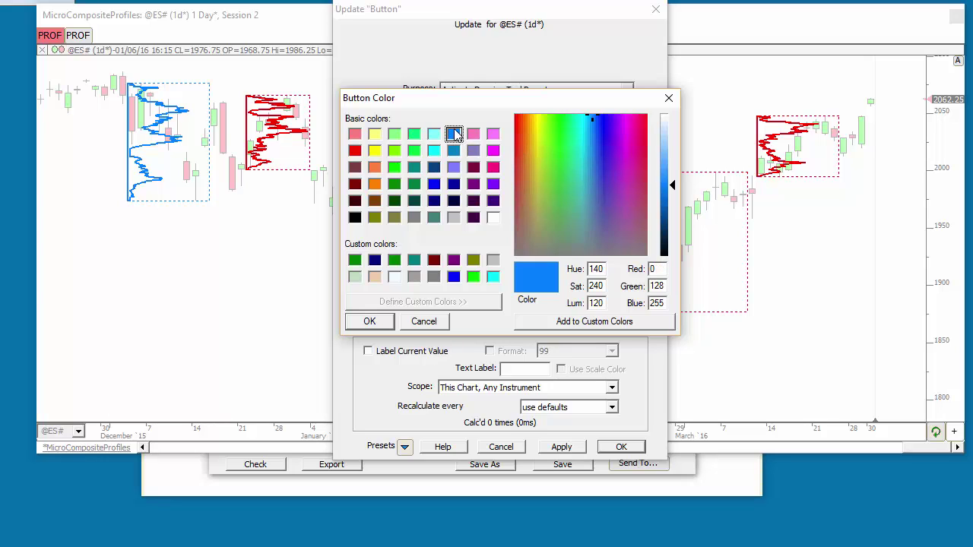
click(664, 136)
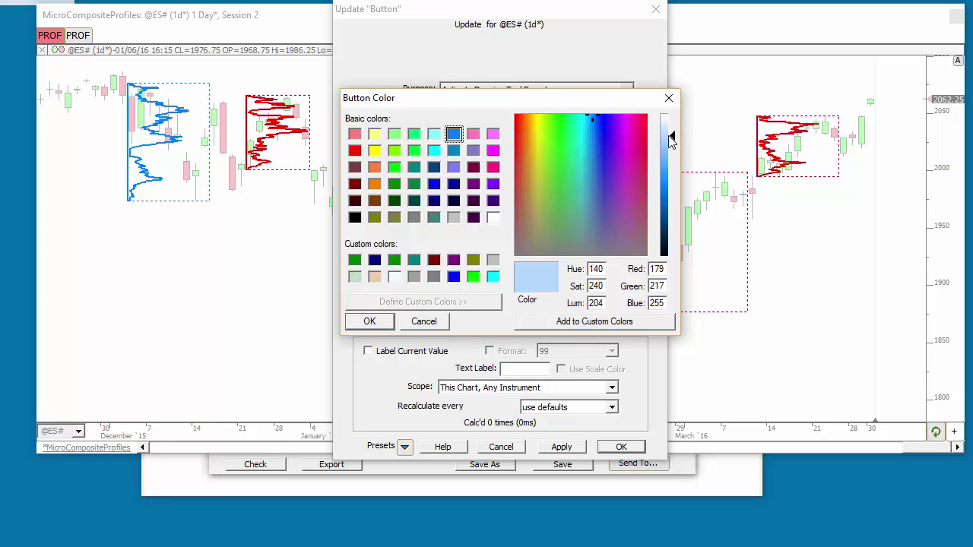
click(663, 130)
click(662, 216)
click(666, 139)
click(369, 321)
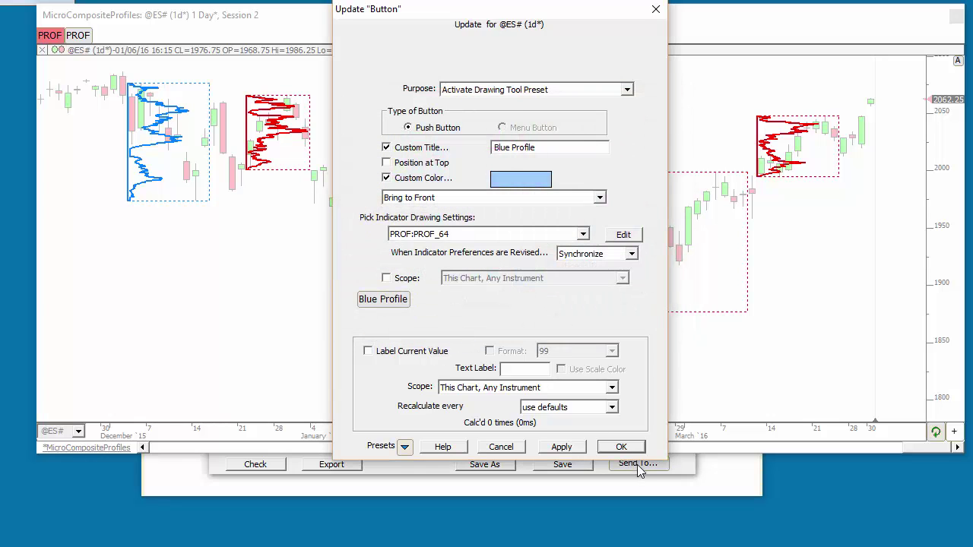
Save the Blue Profile button and draw a blue profile over the late January bars.
click(631, 450)
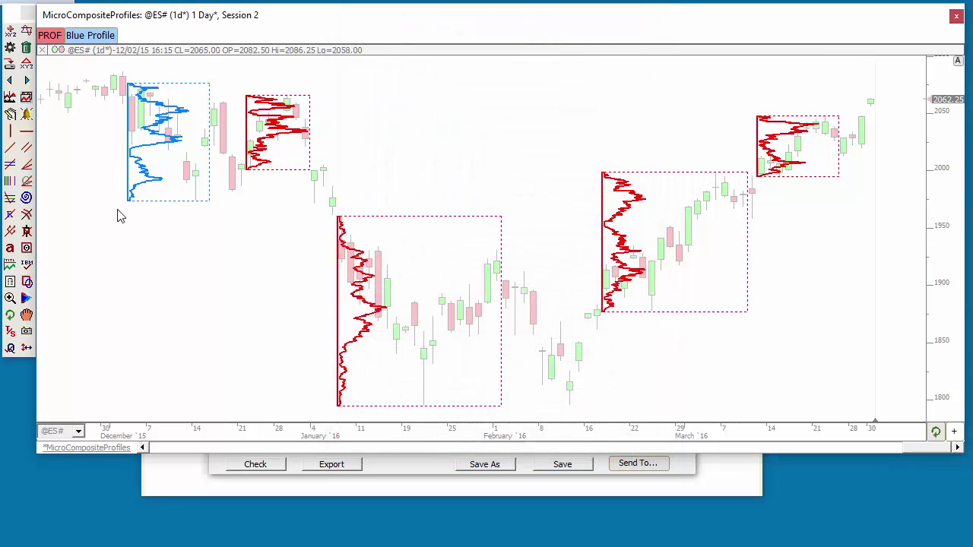
click(88, 38)
drag(452, 274, 490, 342)
Draw a tall red profile from late December into January, then make the chart window taller.
click(47, 37)
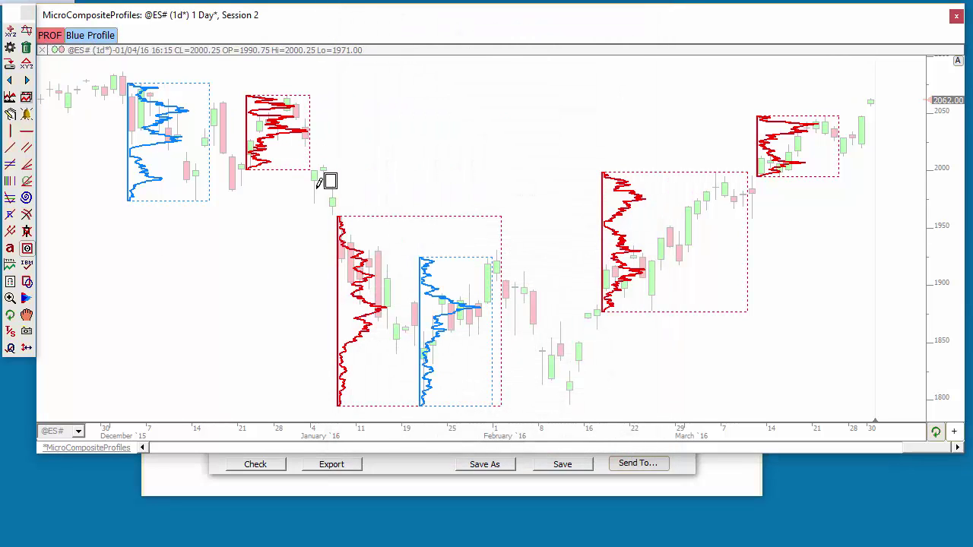
drag(310, 182, 362, 253)
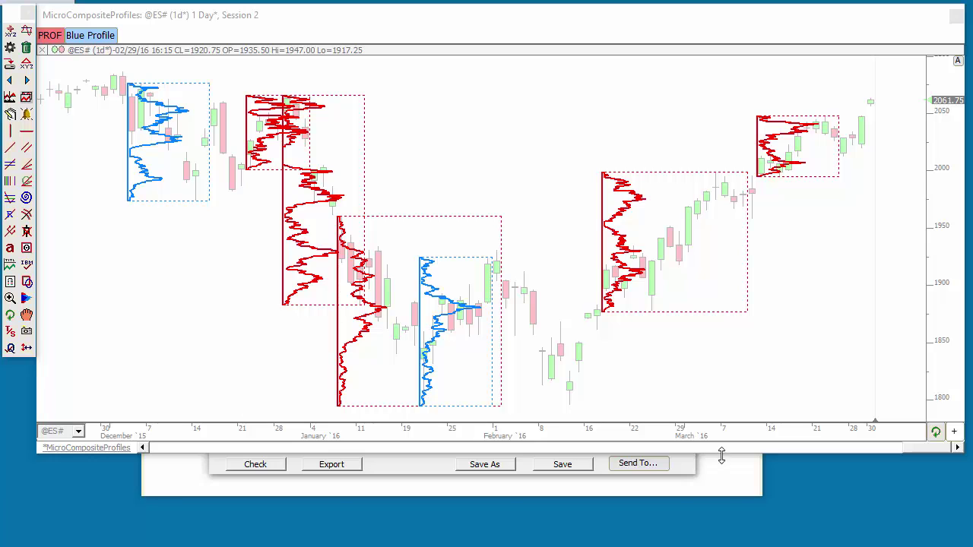
drag(722, 458, 734, 536)
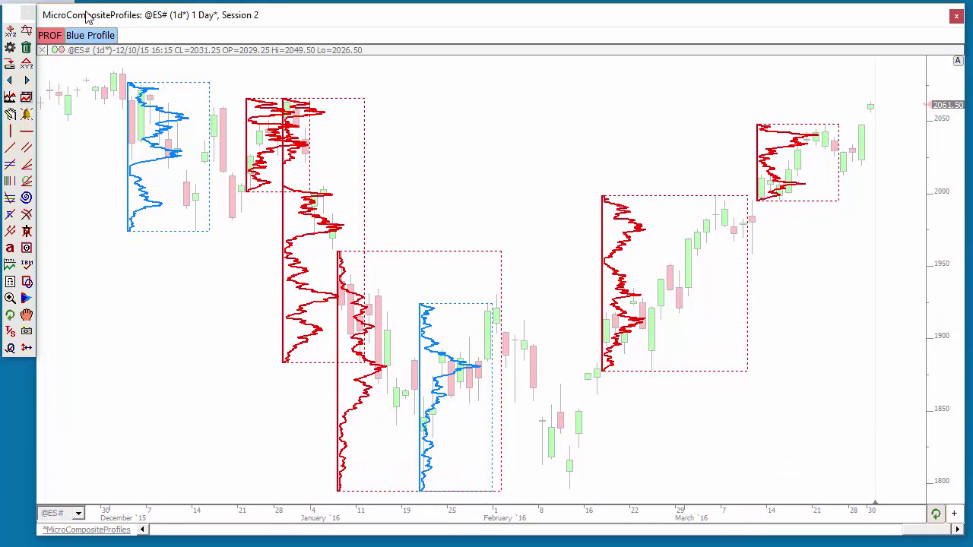